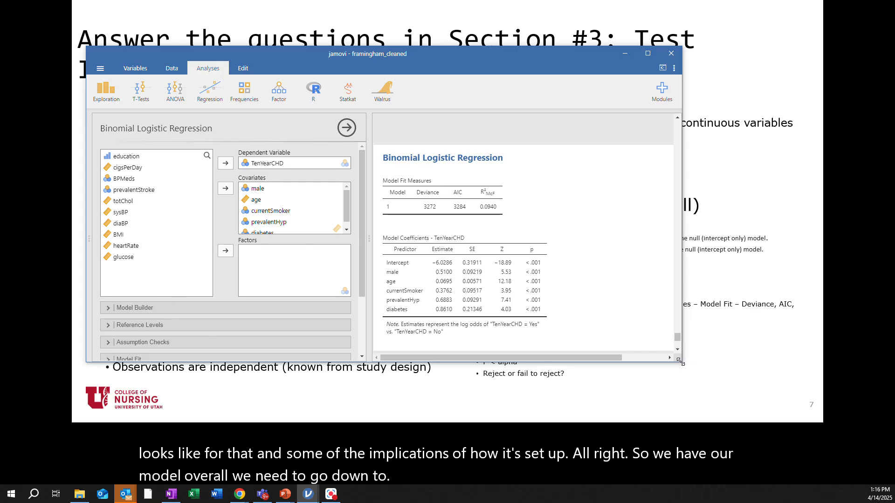
Add the overall model test, Cox & Snell's R² and Nagelkerke's R² to the logistic regression's model fit output
left_click_drag(678, 359, 796, 455)
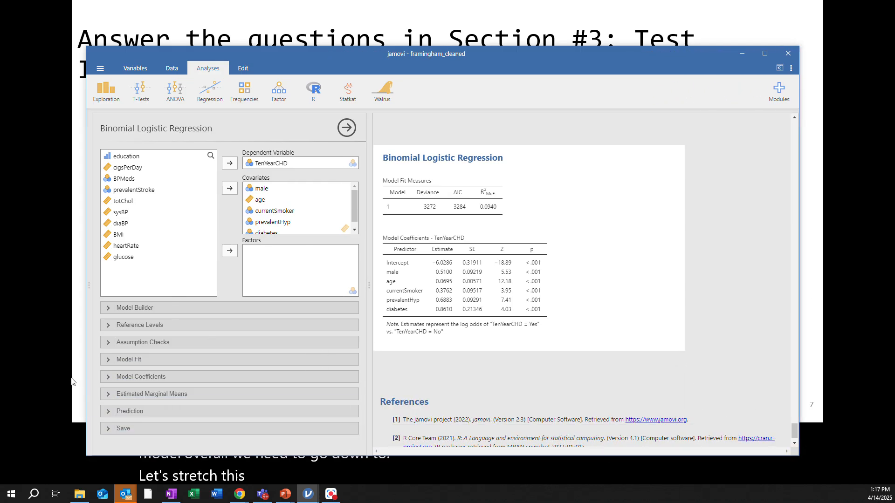
left_click(122, 361)
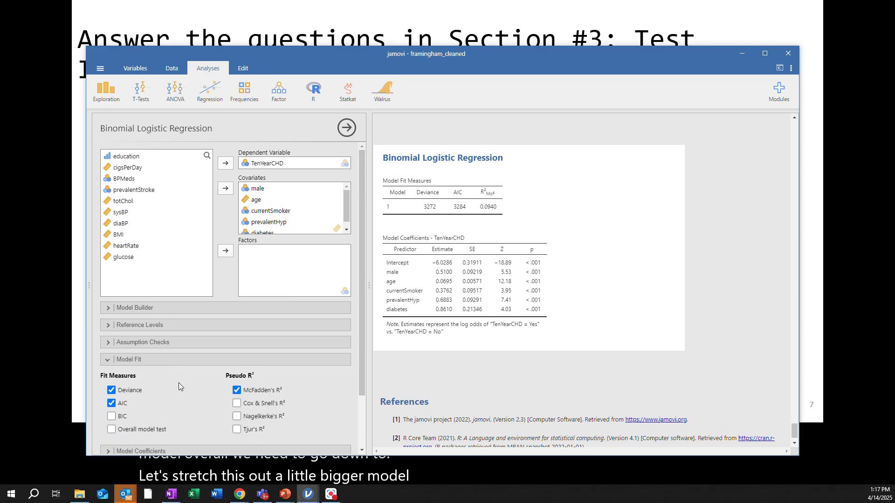
scroll(178, 383, "down", 1)
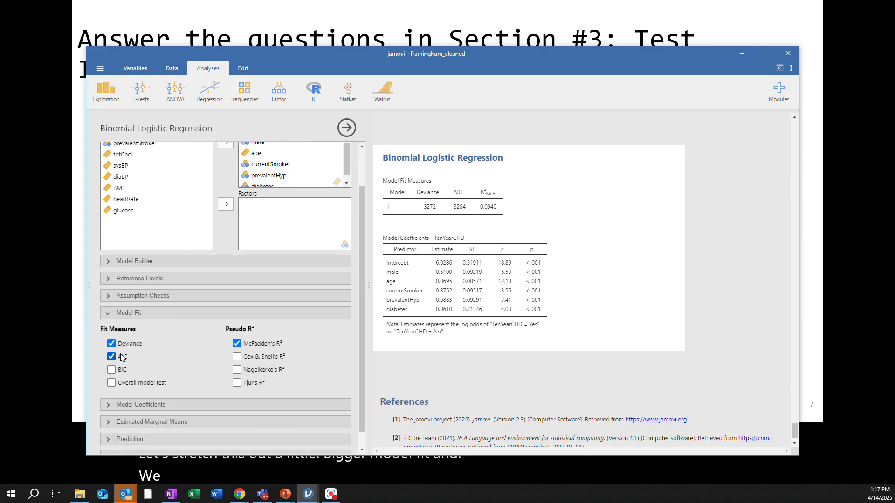
left_click(112, 384)
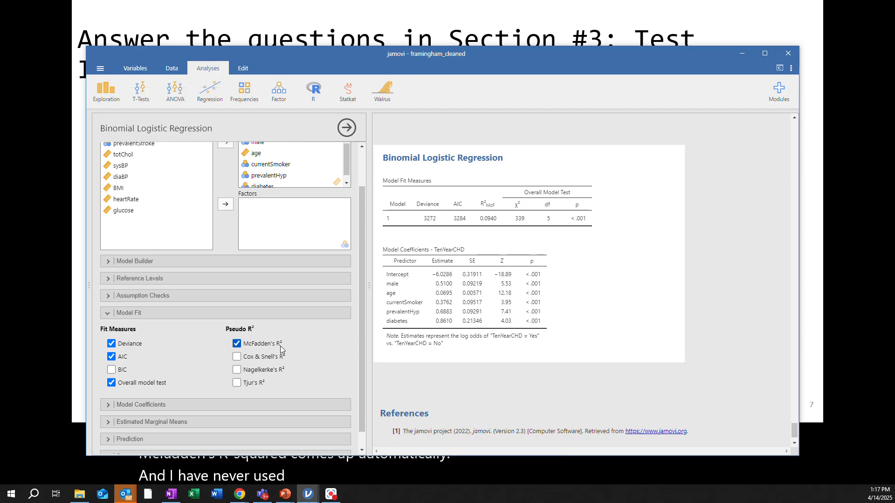
left_click(237, 358)
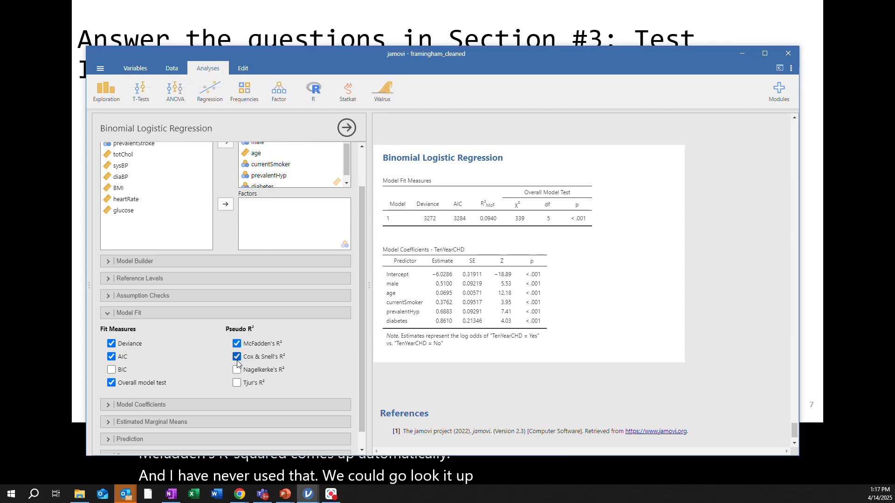
left_click(237, 370)
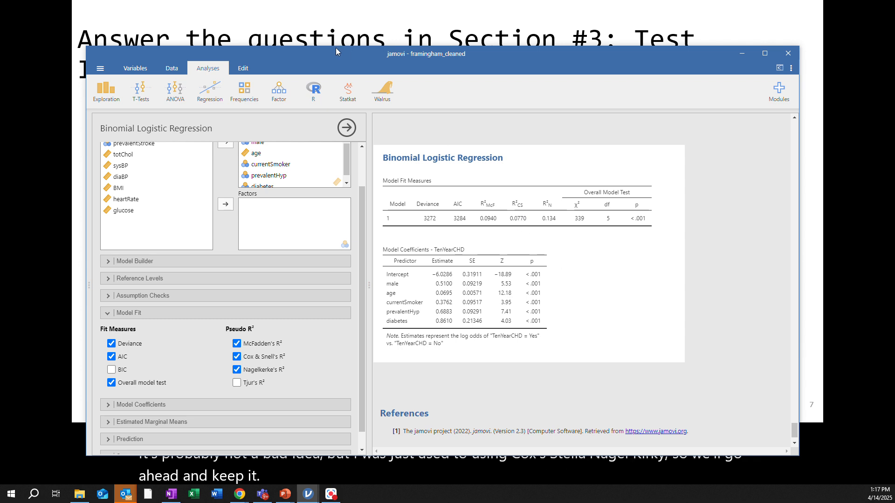
Switch to the PowerPoint slideshow and advance to the Test Information Model Overall (part 2) slide
key("alt+Tab")
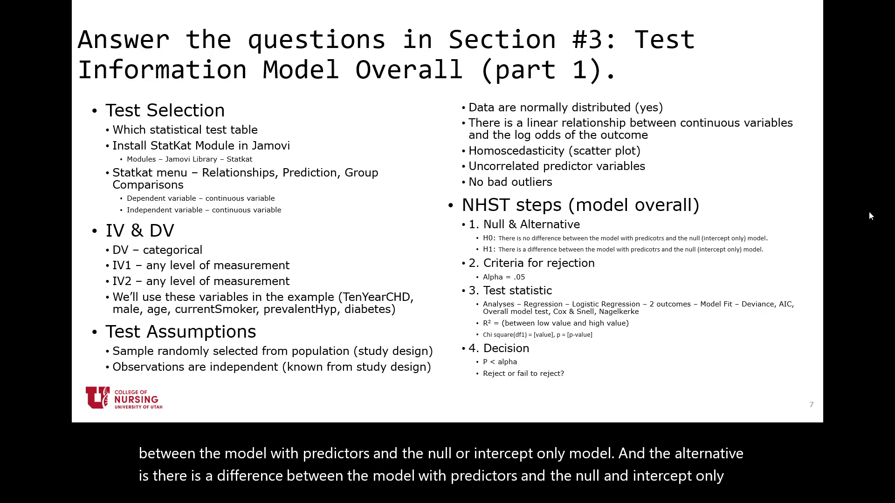
key("alt+Tab")
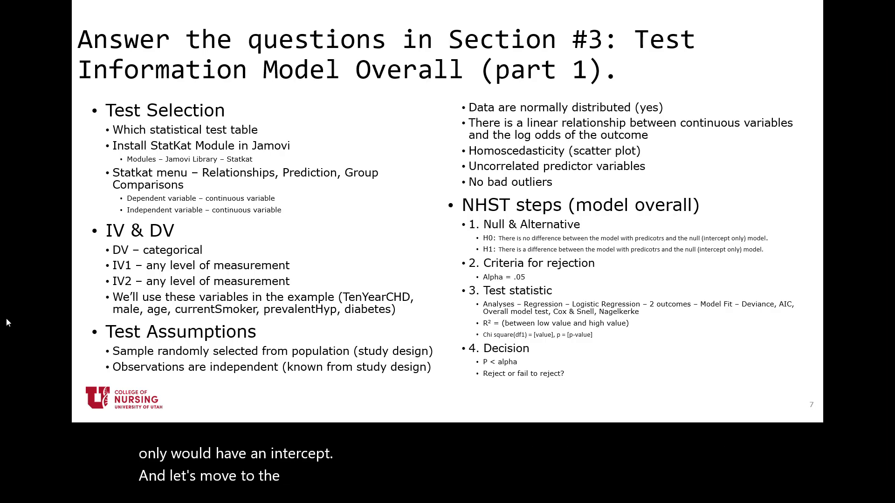
key("Right")
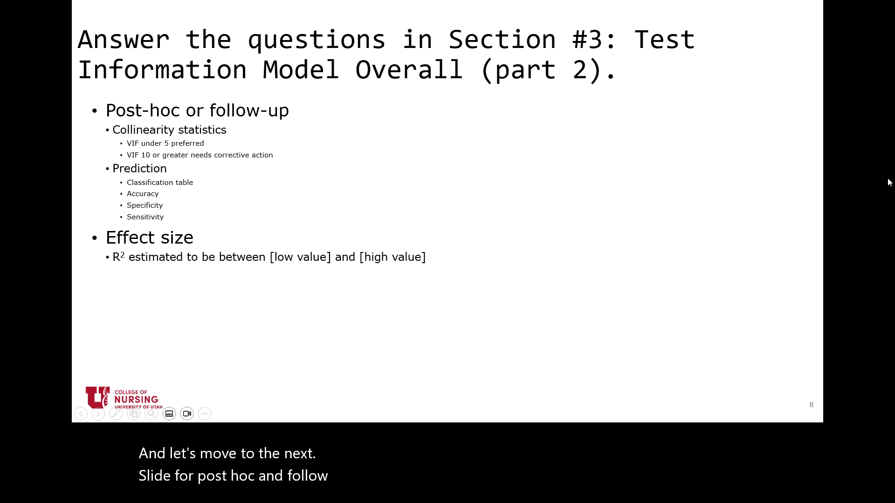
Return to jamovi and add collinearity statistics to the binomial logistic regression as an assumption check
left_click_drag(894, 84, 571, 33)
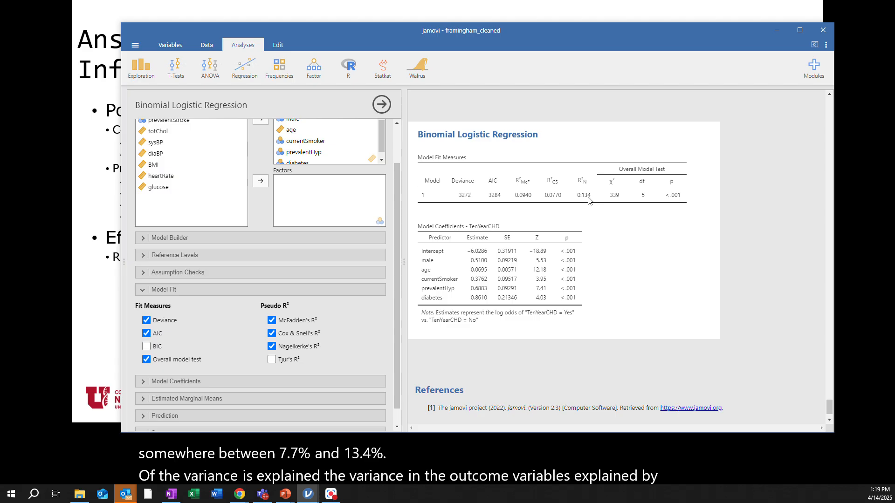
mouse_move(515, 33)
left_mouse_down()
mouse_move(820, 60)
mouse_move(785, 46)
mouse_move(516, 31)
left_mouse_up()
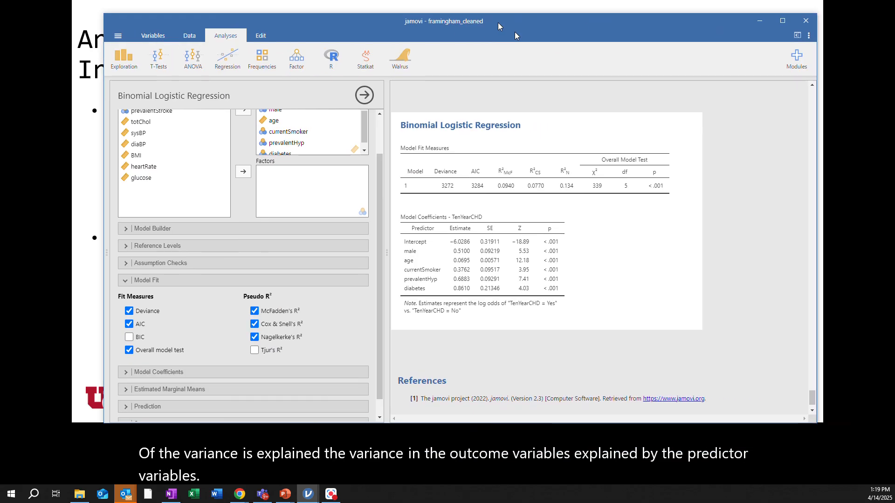
scroll(301, 292, "down", 2)
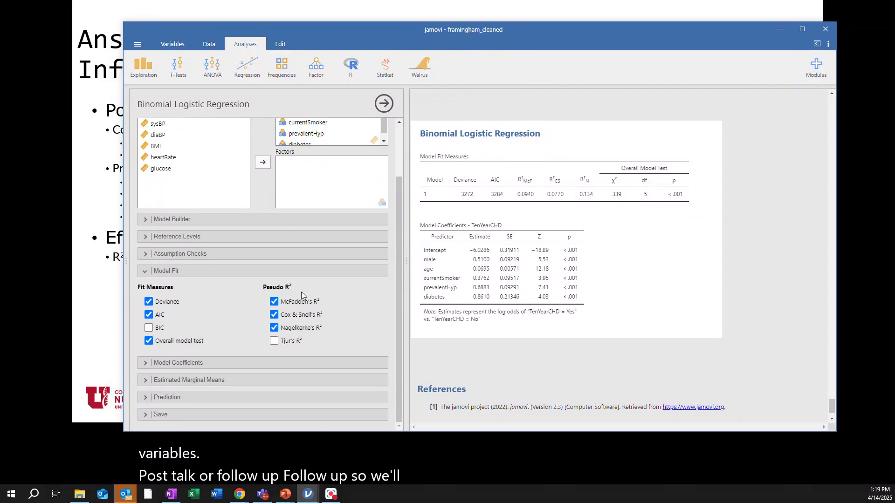
left_click(145, 255)
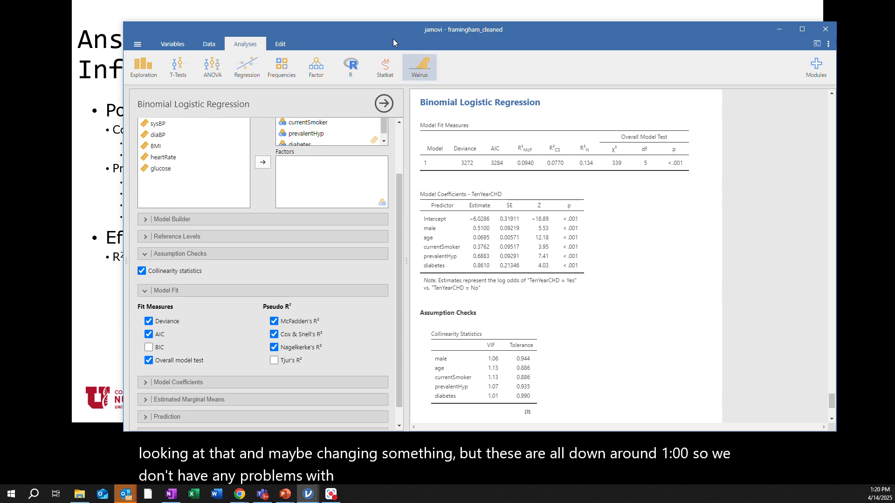
Add the classification table, accuracy, specificity and sensitivity to the regression's prediction output
left_click_drag(369, 34, 389, 33)
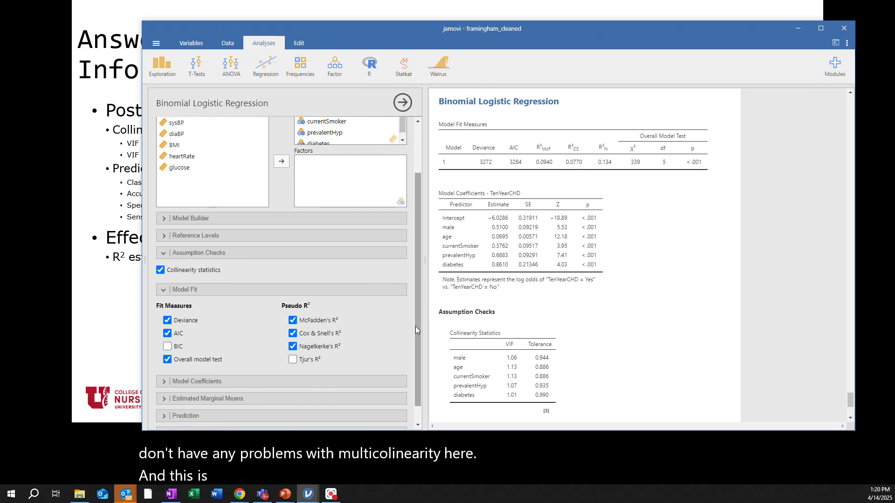
left_click_drag(415, 326, 416, 341)
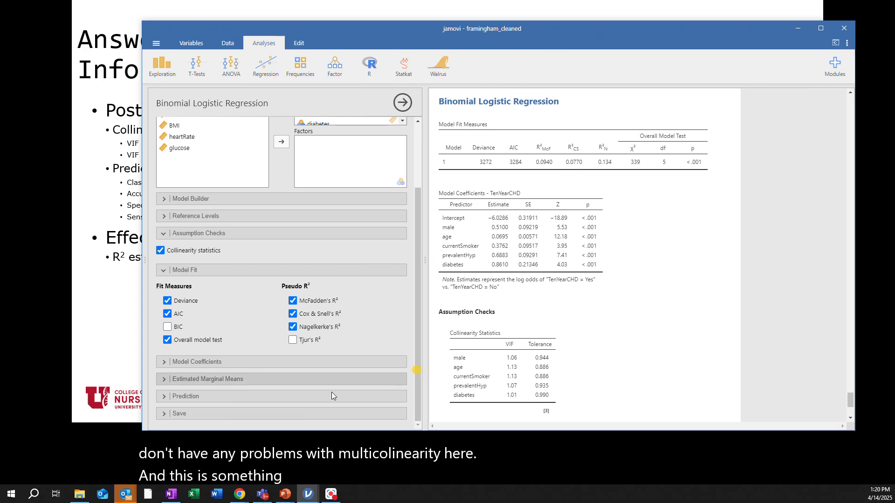
left_click(163, 398)
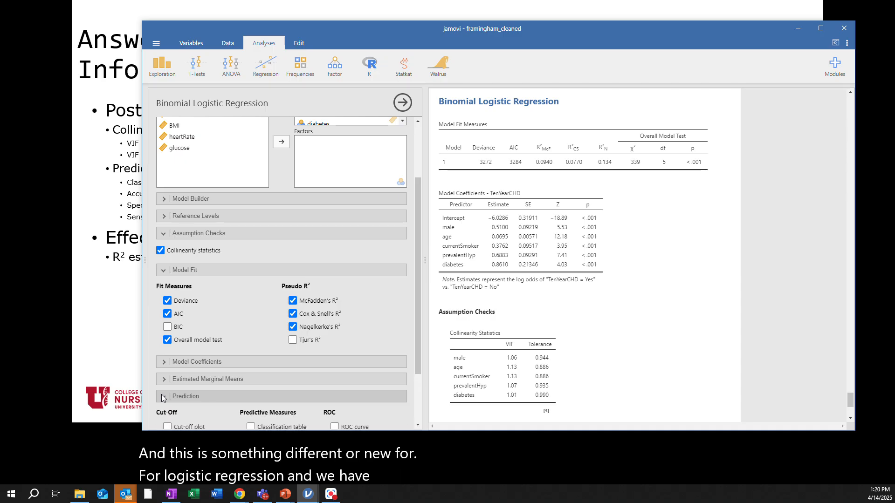
left_click_drag(417, 304, 421, 379)
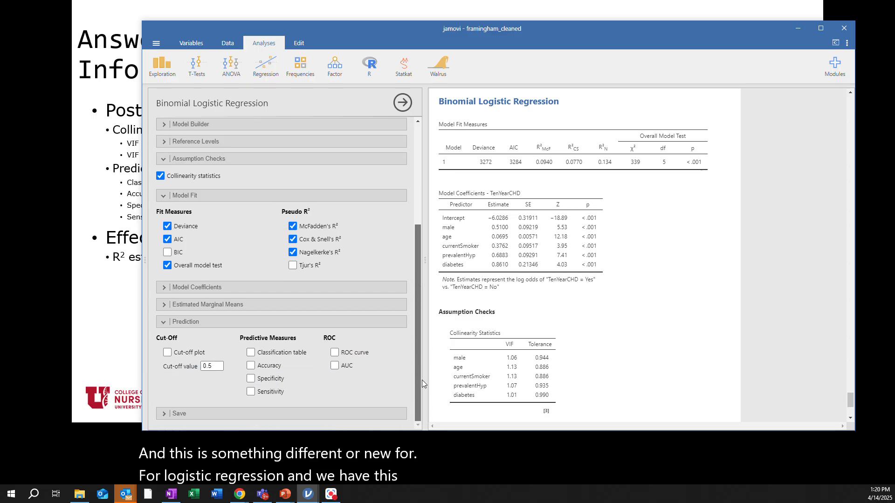
left_click(250, 365)
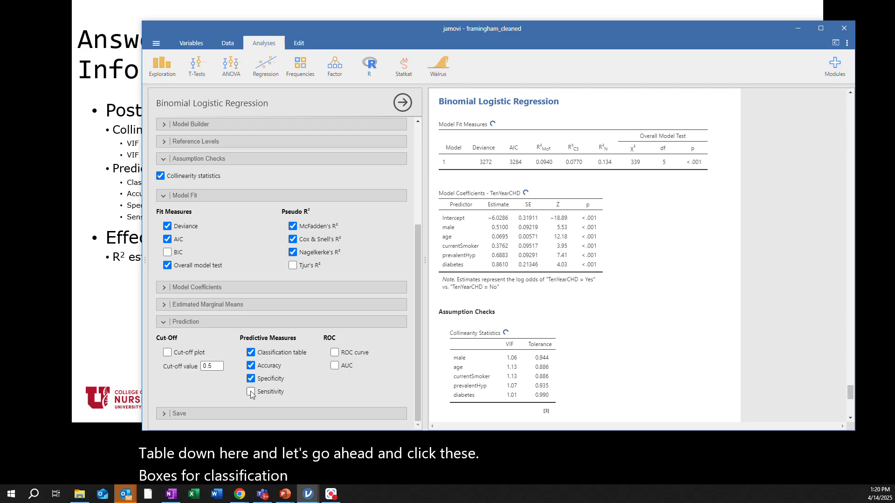
left_click(251, 391)
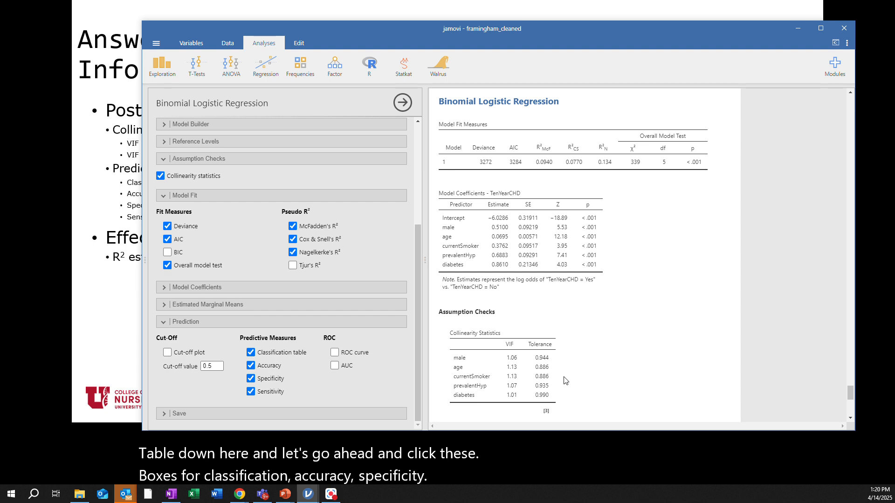
scroll(565, 382, "down", 1)
scroll(565, 382, "down", 5)
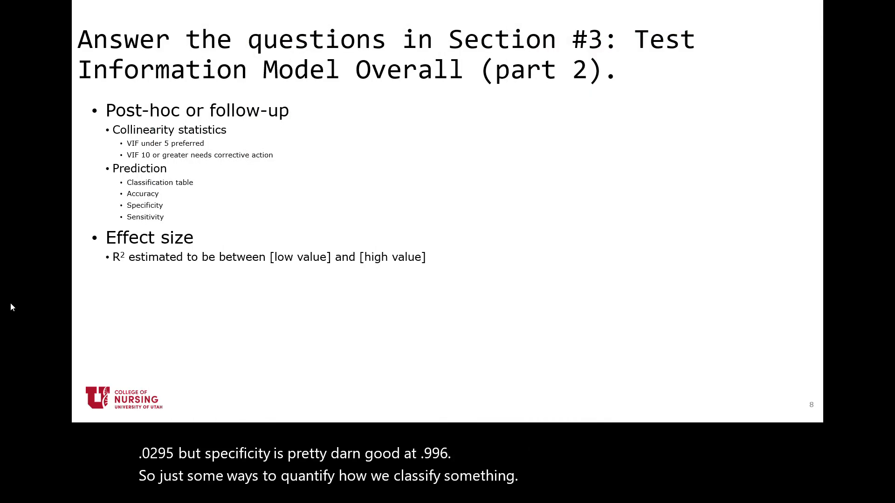
Advance the slideshow to the predictor variables slide and examine the Model Coefficients table in the jamovi results
key("Right")
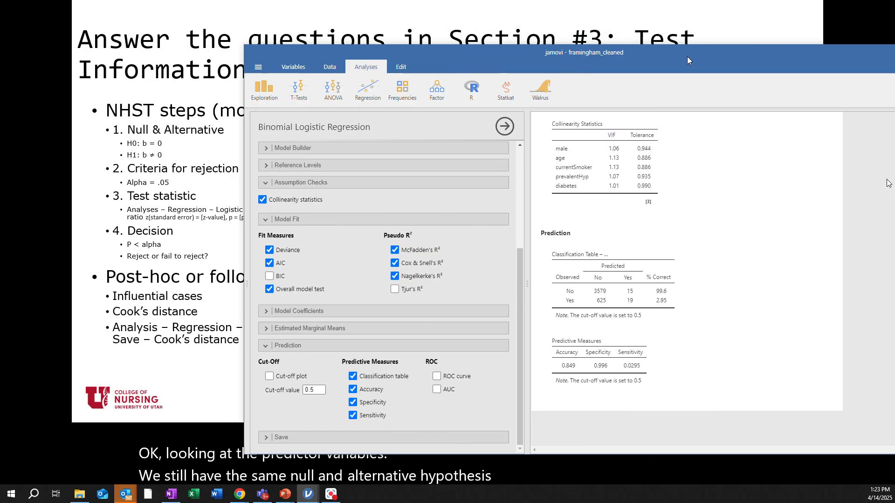
left_click_drag(687, 57, 600, 31)
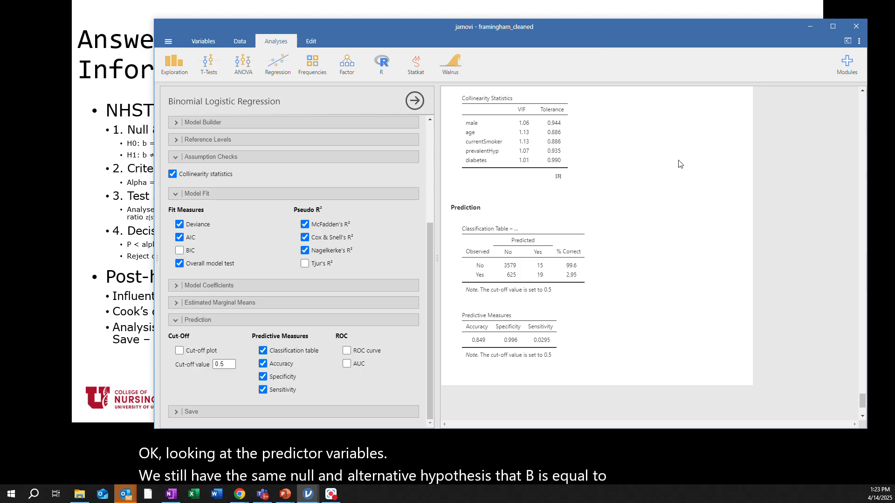
scroll(631, 206, "up", 5)
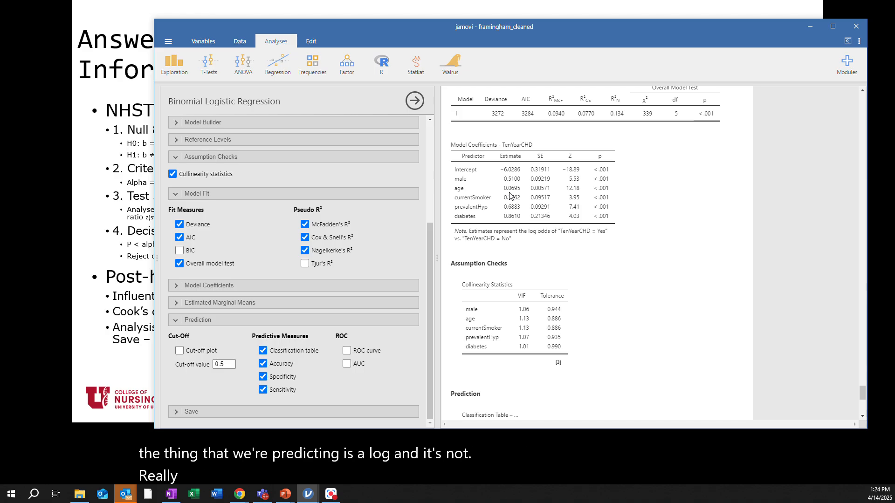
left_click_drag(415, 28, 413, 54)
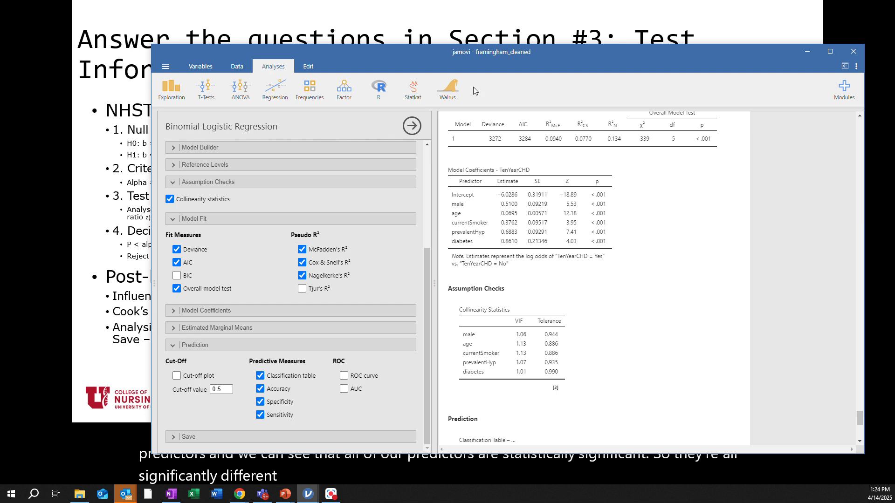
left_click_drag(418, 53, 795, 74)
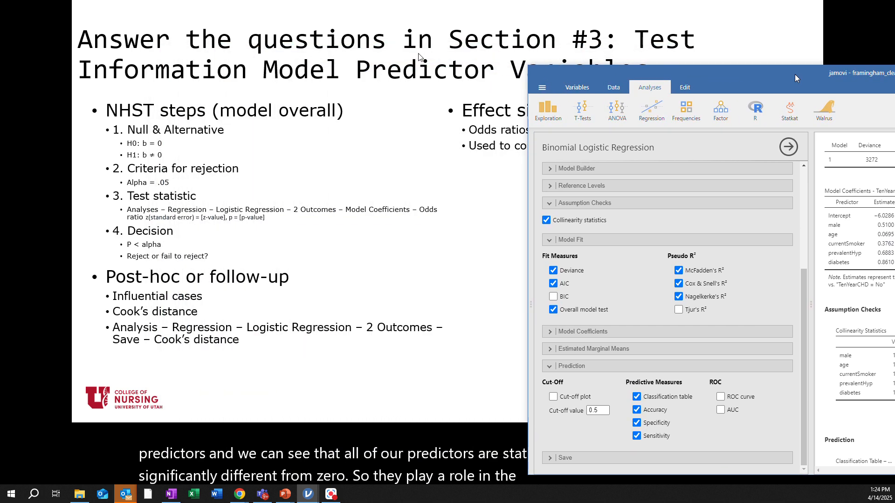
Save Cook's distance from the logistic regression as a new variable in the data set
left_click_drag(795, 74, 405, 35)
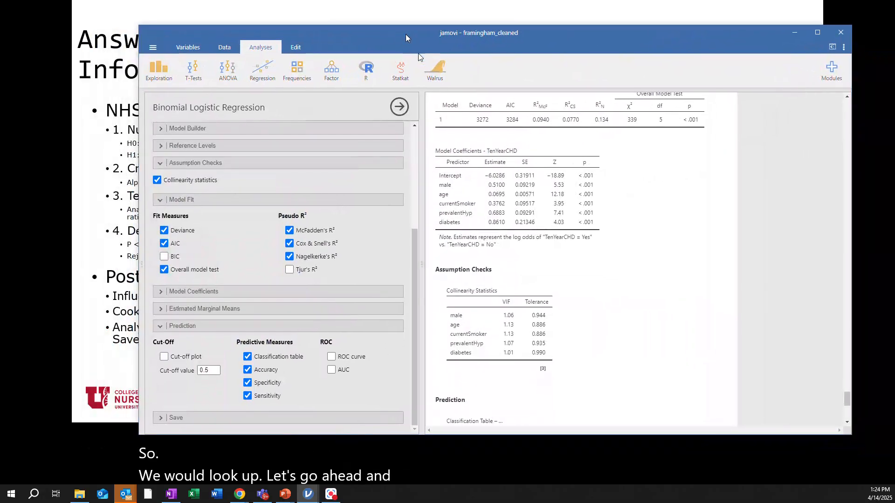
left_click_drag(415, 328, 414, 355)
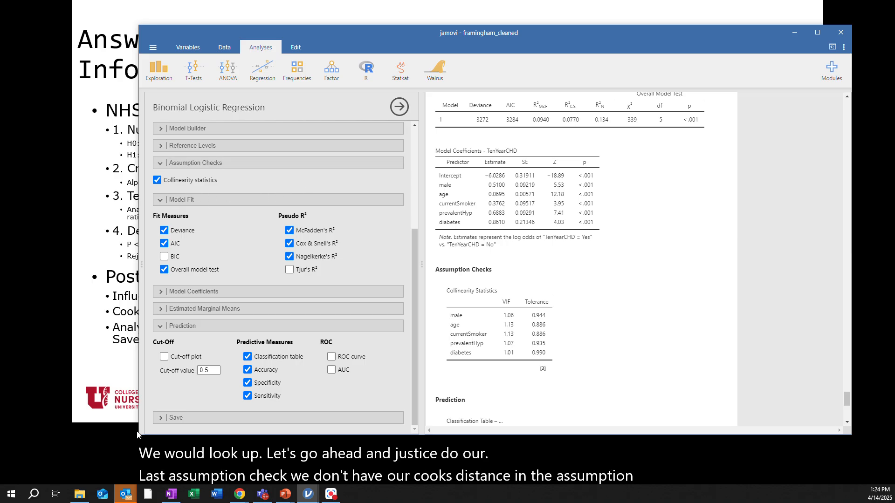
left_click(160, 417)
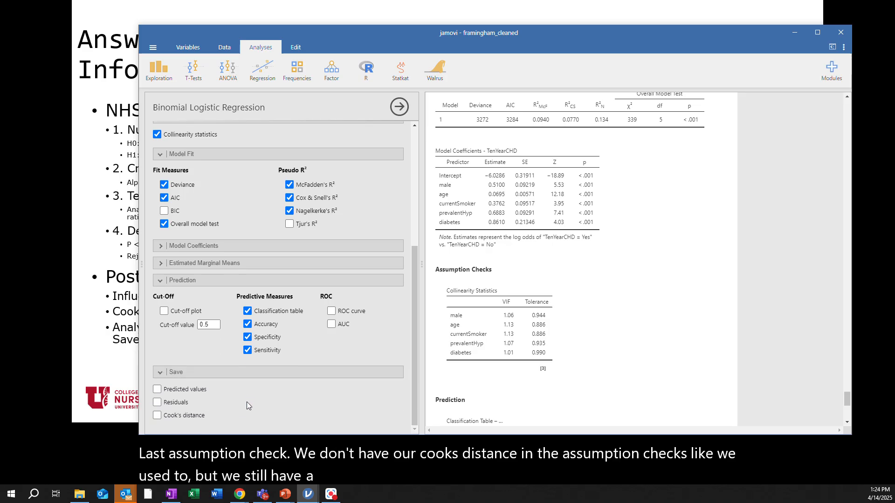
left_click(157, 415)
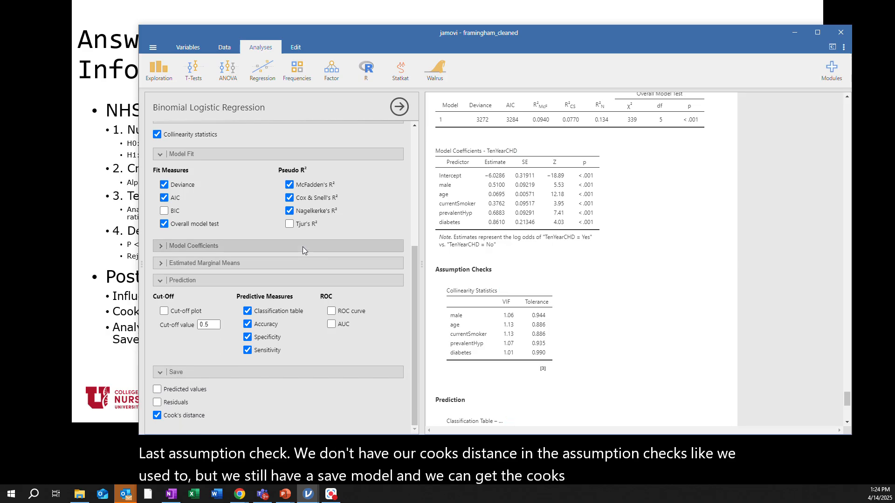
Examine the Cook's distance values of the individual cases in the data sheet
left_click(225, 49)
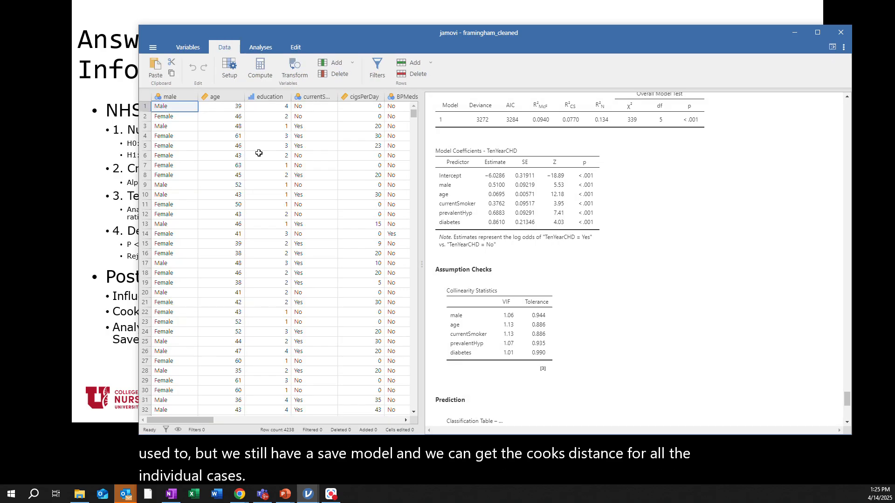
left_click_drag(203, 419, 367, 429)
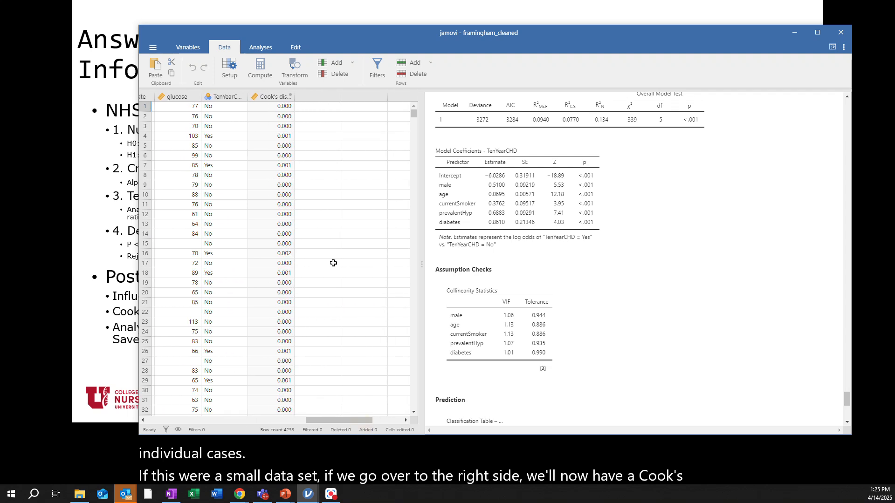
left_click_drag(413, 119, 411, 130)
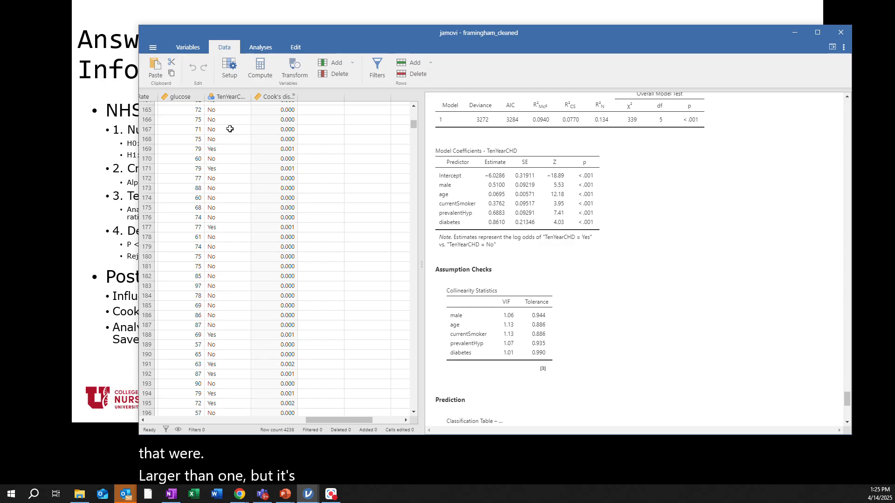
Run a Descriptives analysis with Cook's distance as the variable
left_click(254, 48)
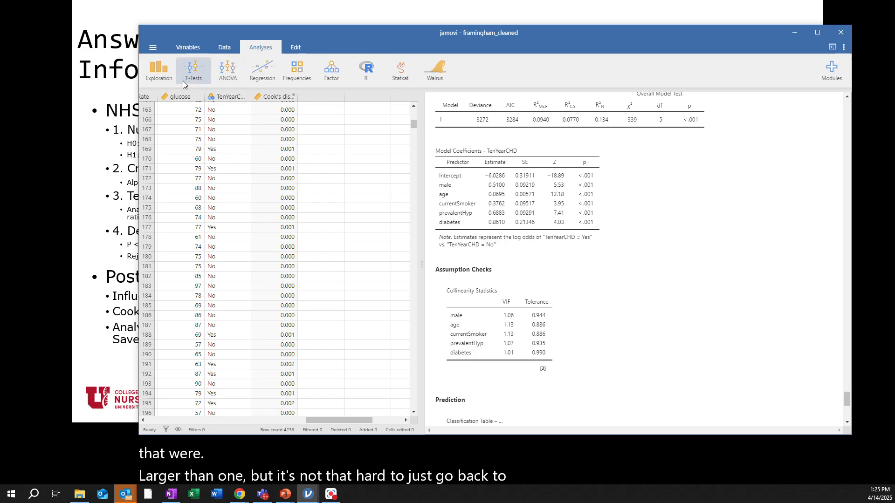
left_click(154, 76)
left_click(158, 93)
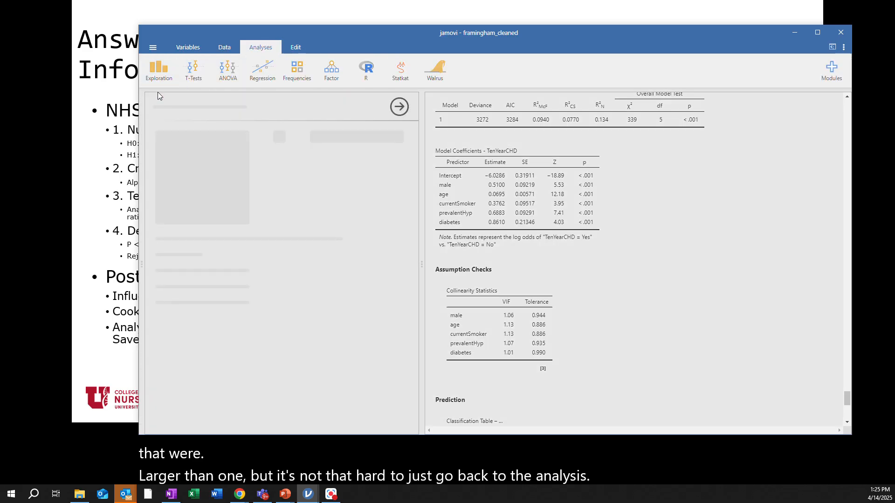
left_click_drag(262, 168, 264, 215)
left_click_drag(192, 221, 354, 155)
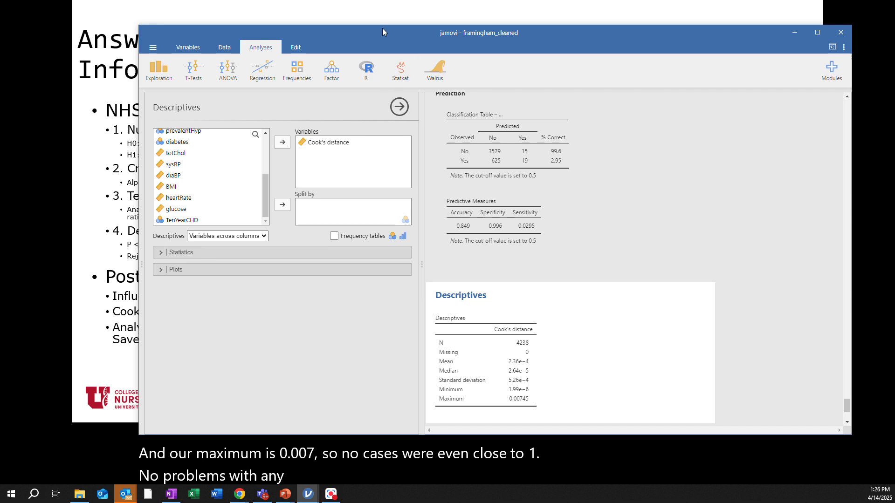
Add odds ratios to the Model Coefficients table of the binomial logistic regression
left_click_drag(381, 33, 382, 45)
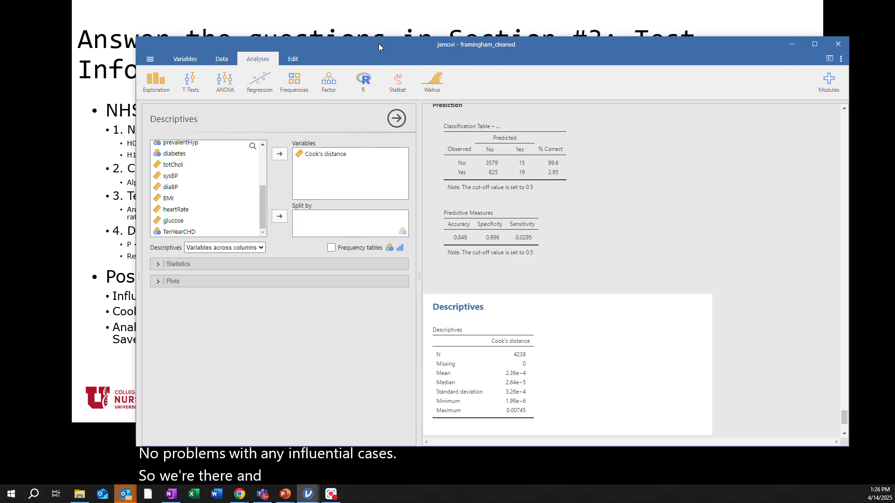
scroll(652, 278, "up", 5)
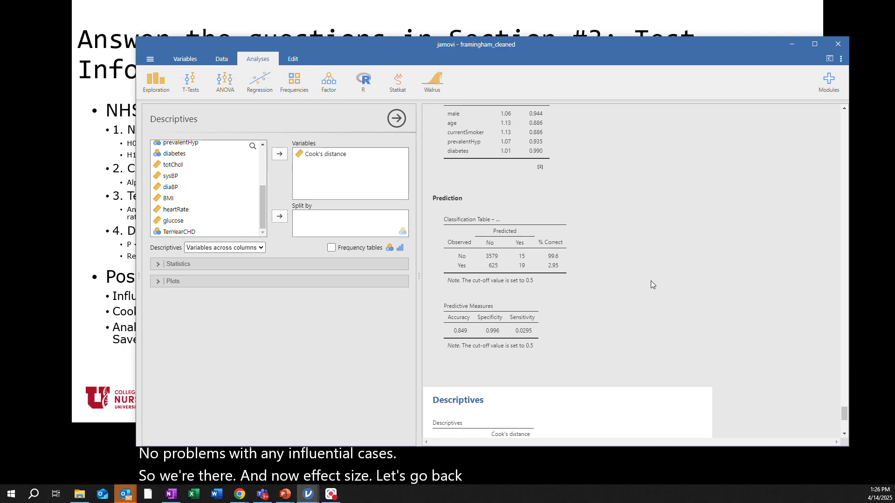
scroll(650, 280, "up", 2)
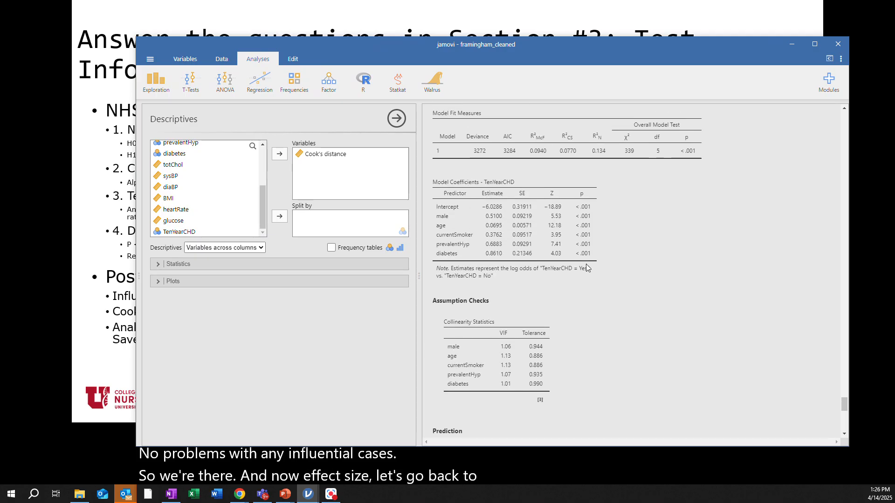
left_click(605, 230)
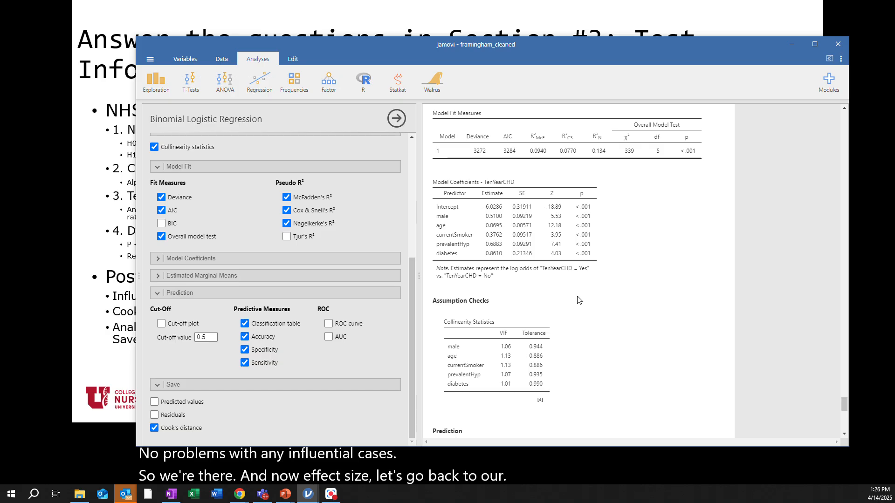
left_click(157, 259)
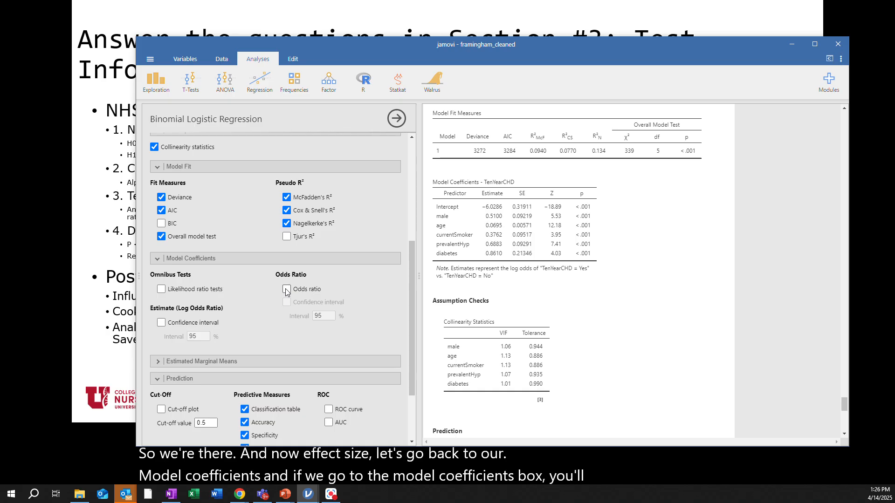
left_click(285, 289)
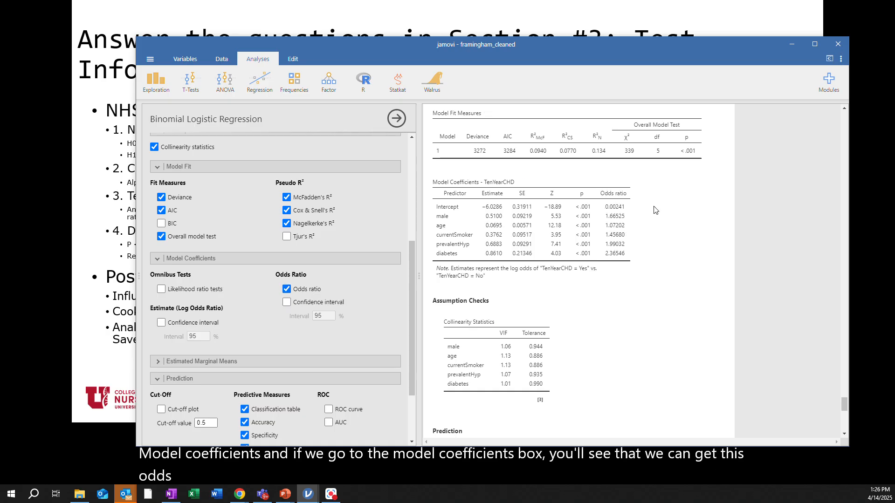
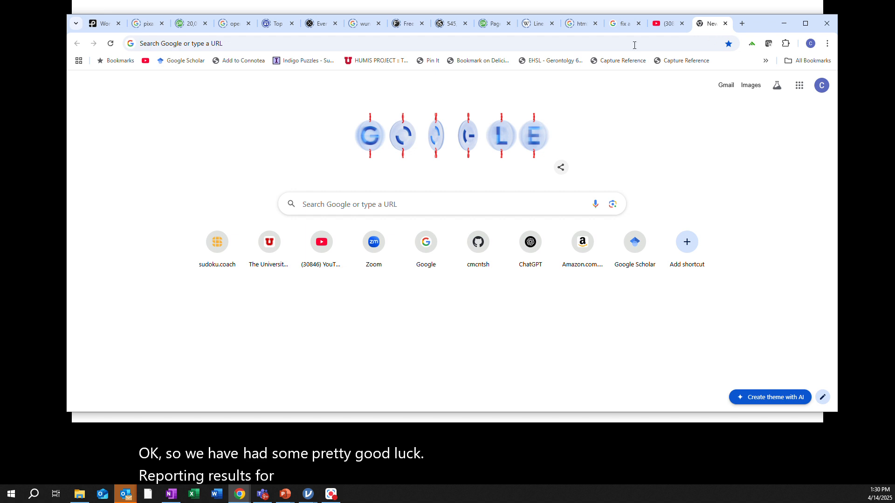
Open the ChatGPT site in the new Chrome tab
left_click(228, 41)
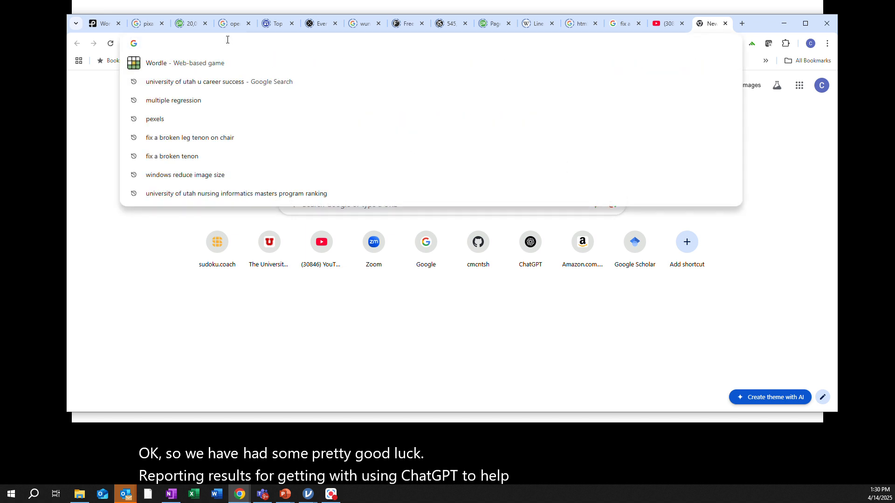
type("cha")
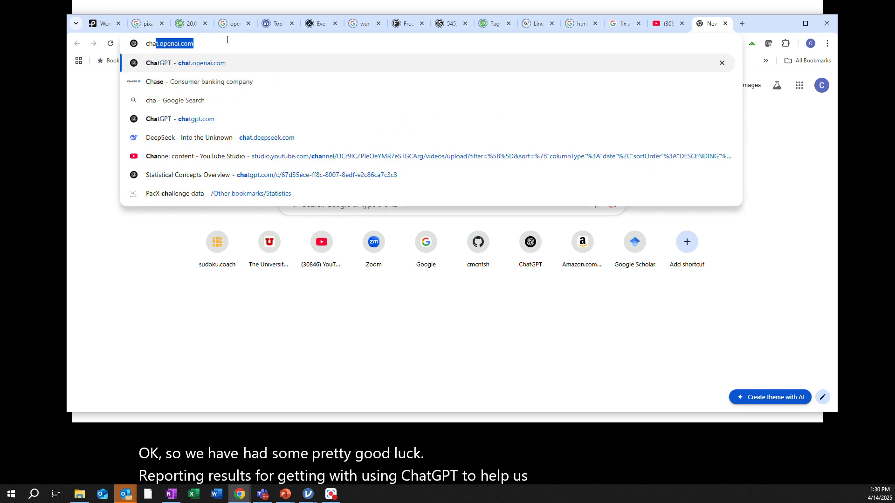
key("Return")
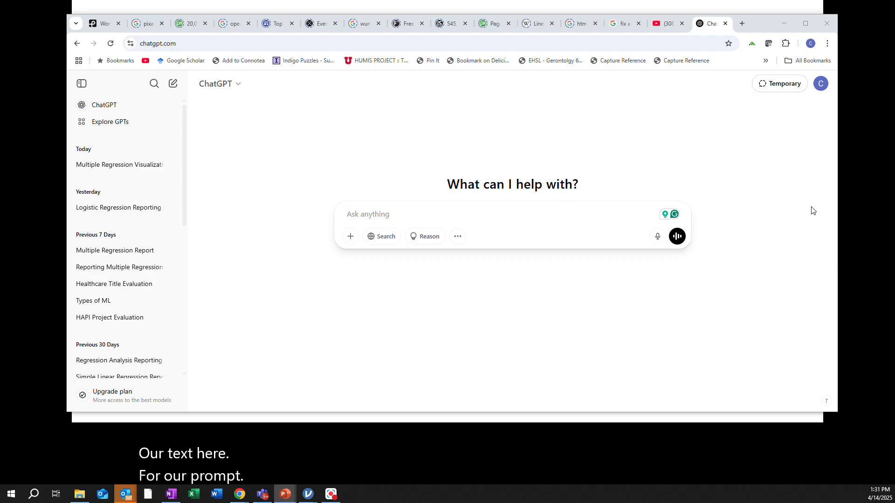
Enter the prompt "Please help me report the results of a logistic regression. Here is the relevant information:" and start a new line below it
left_click(358, 212)
type("Please help me report the results of a logistic regression. Here is the relevant information.")
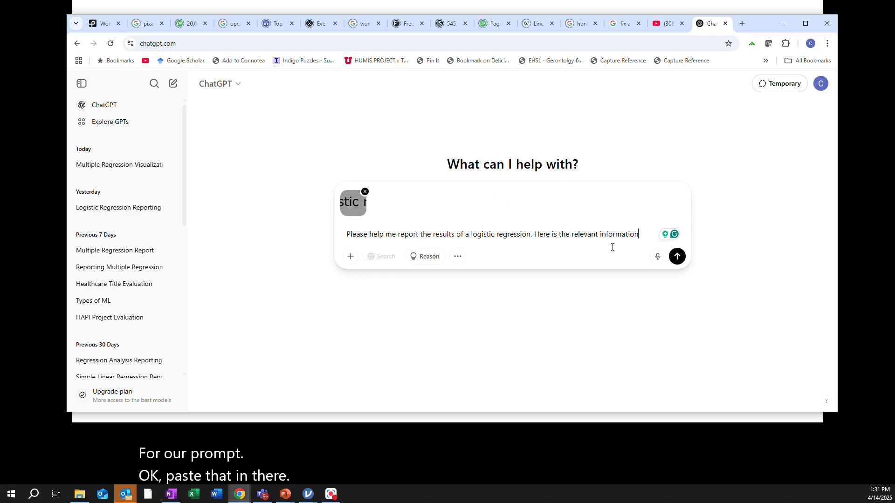
type(":")
key("shift+Return")
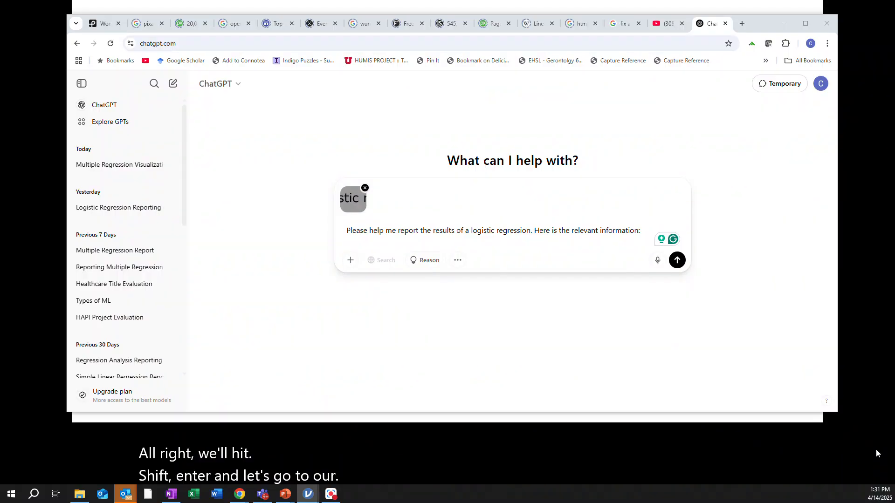
Copy the Model Fit Measures table from the jamovi results into the ChatGPT prompt and add a new line
left_click_drag(876, 452, 464, 48)
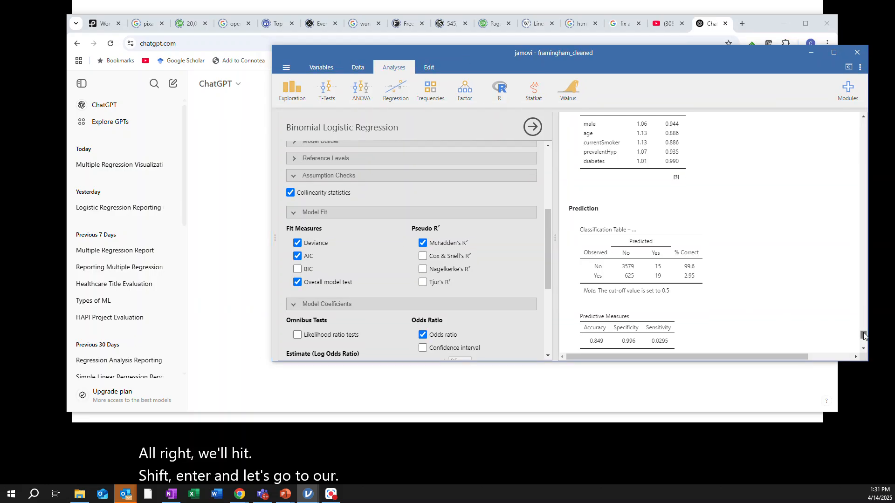
left_click_drag(863, 335, 864, 332)
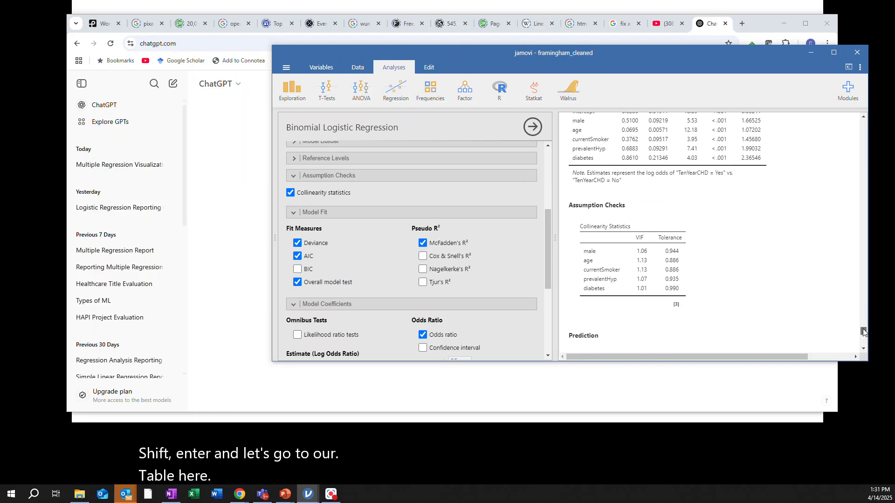
left_click_drag(863, 332, 863, 328)
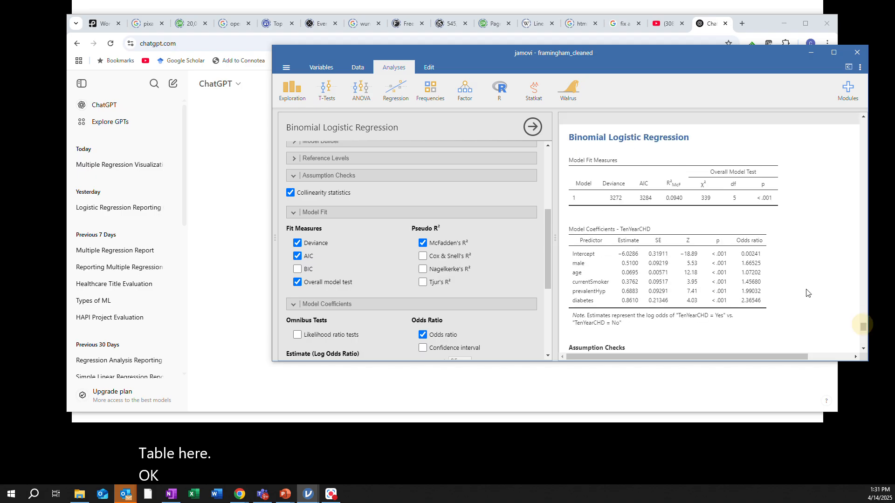
right_click(622, 183)
left_click(646, 181)
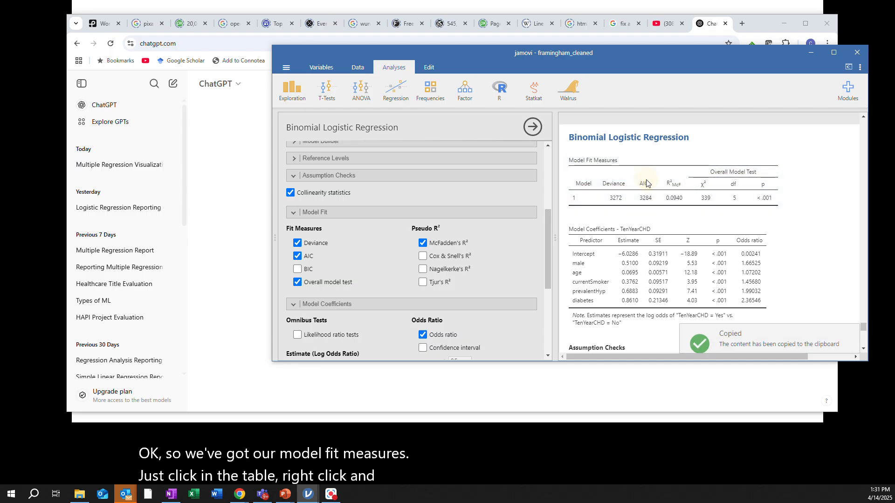
left_click_drag(617, 70, 894, 126)
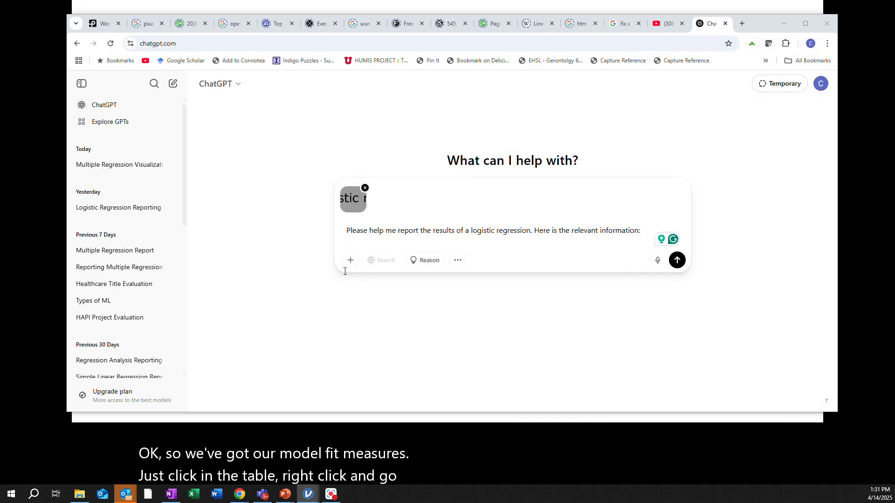
left_click(353, 241)
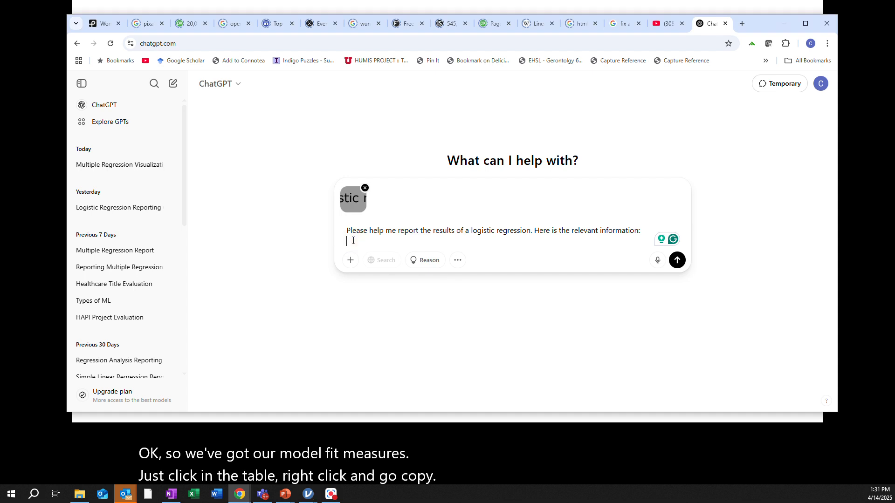
key("ctrl+v")
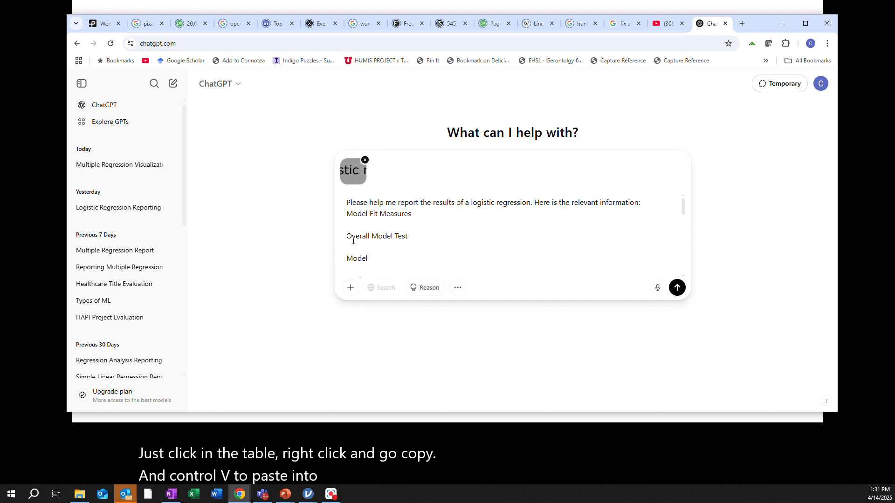
key("shift+Return")
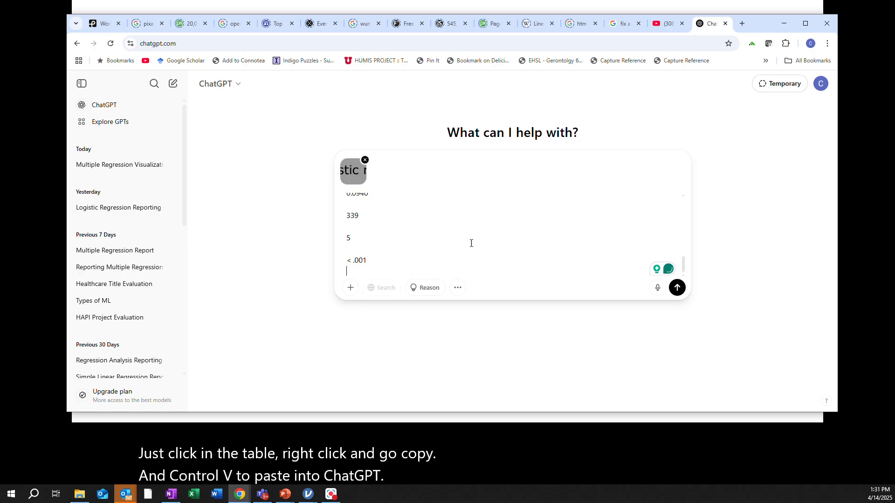
Copy the Model Coefficients table from jamovi to the end of the ChatGPT prompt, followed by a new line
key("alt+Tab")
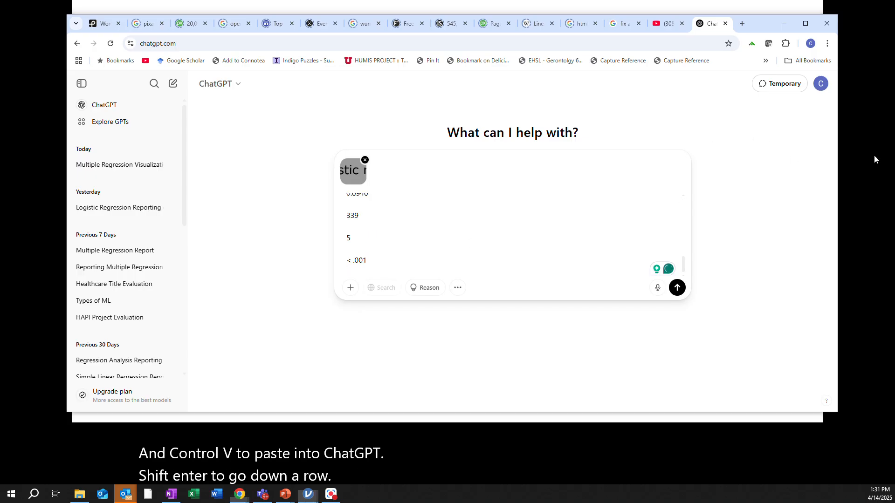
right_click(554, 255)
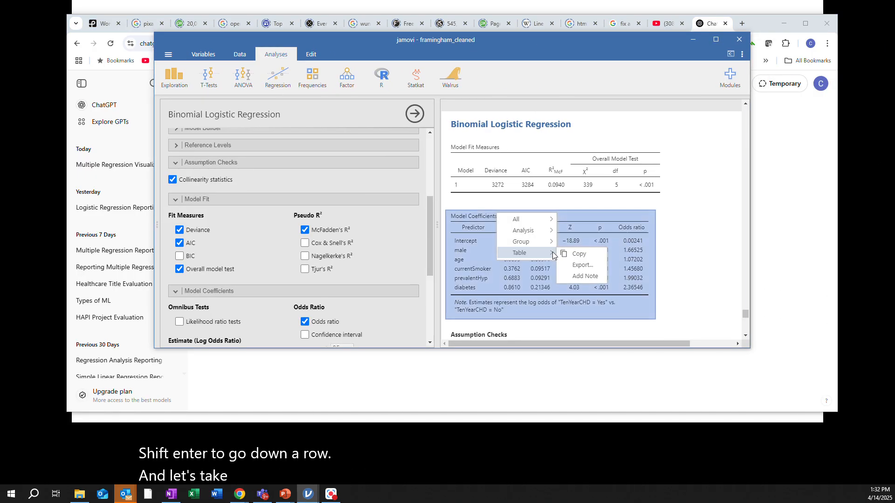
left_click(578, 255)
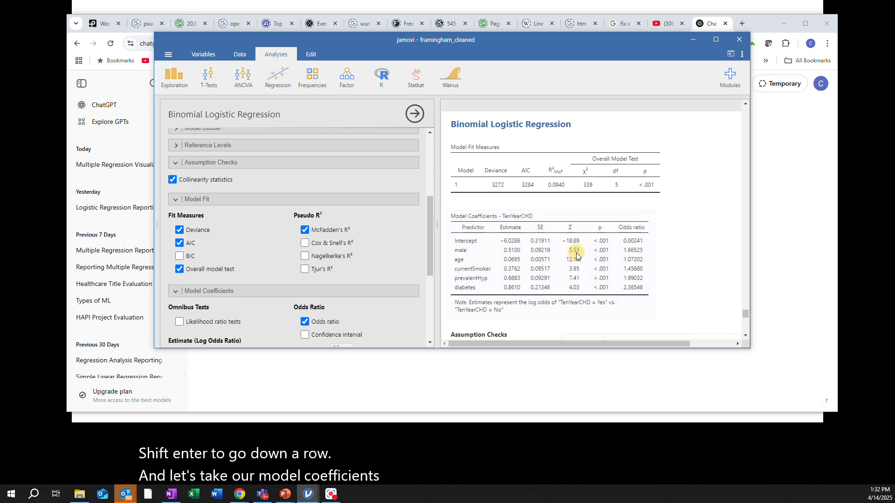
key("alt+Tab")
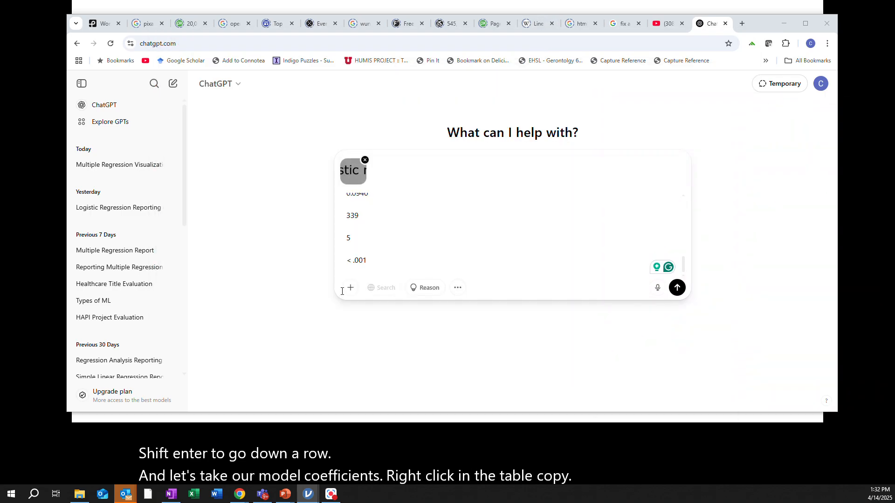
left_click(354, 272)
key("ctrl+v")
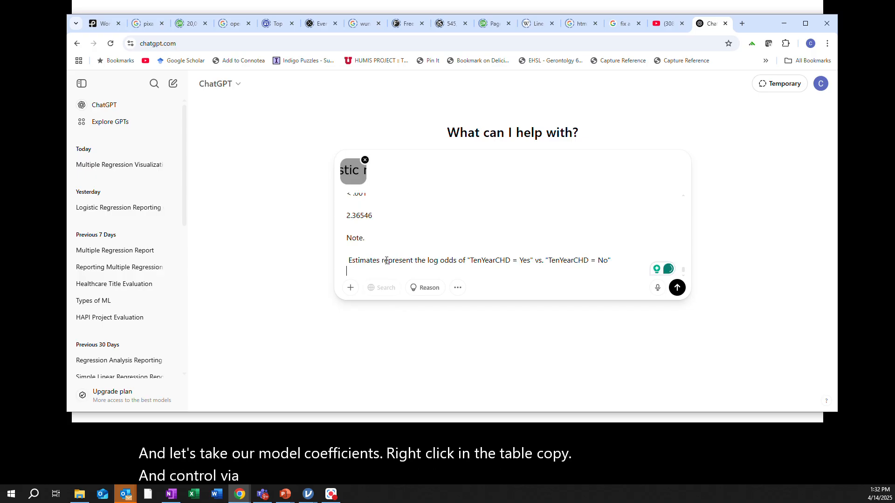
Copy the Classification Table from the jamovi Prediction results to the end of the ChatGPT prompt
key("alt+Tab")
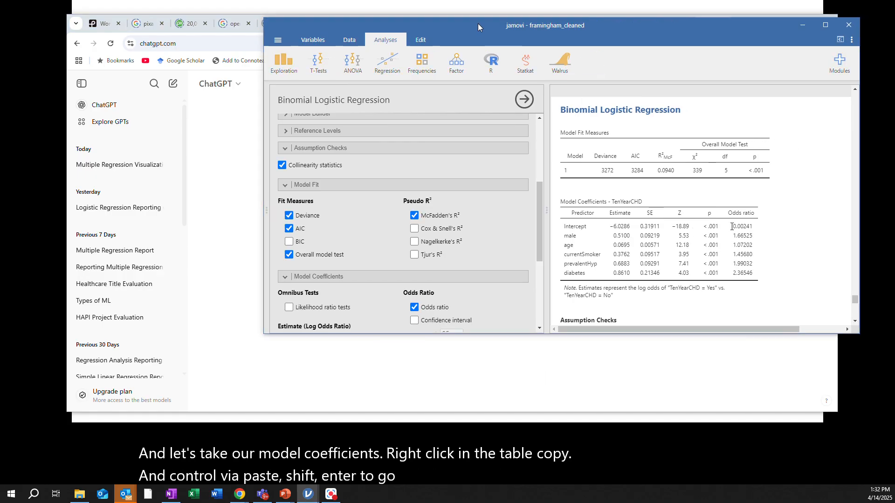
scroll(571, 257, "down", 3)
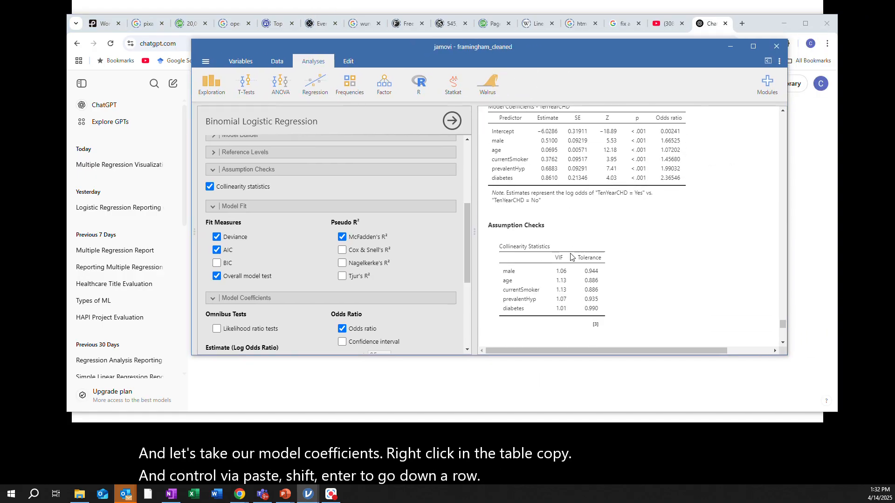
scroll(566, 243, "down", 2)
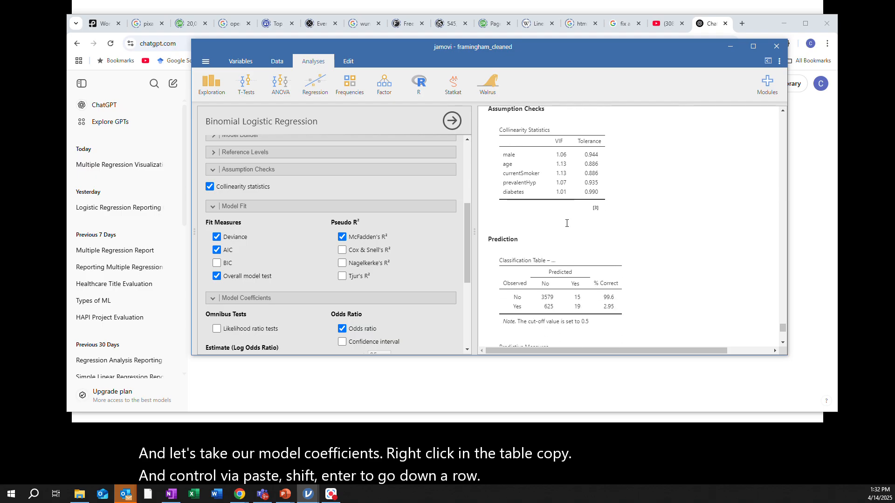
scroll(559, 215, "down", 1)
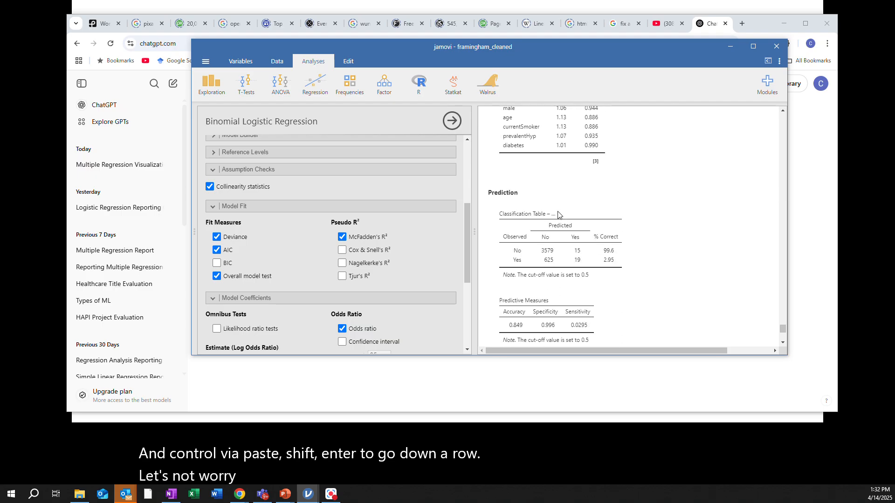
scroll(559, 215, "down", 1)
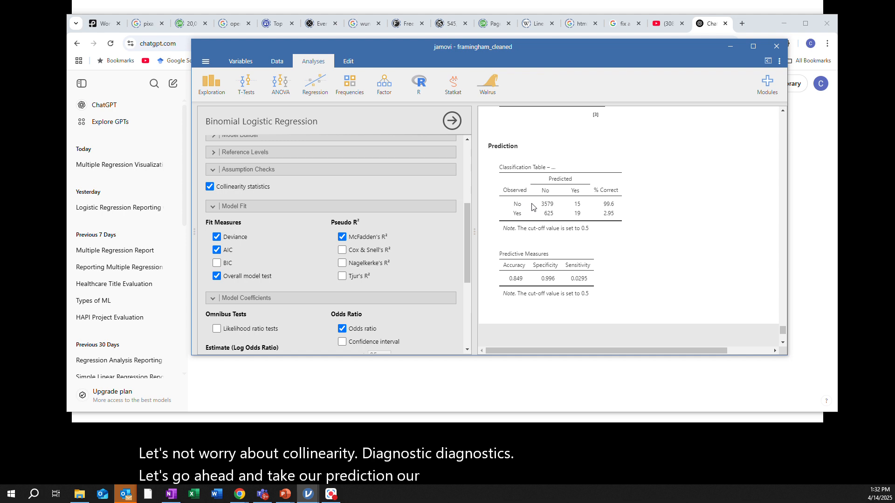
right_click(531, 205)
left_click(565, 207)
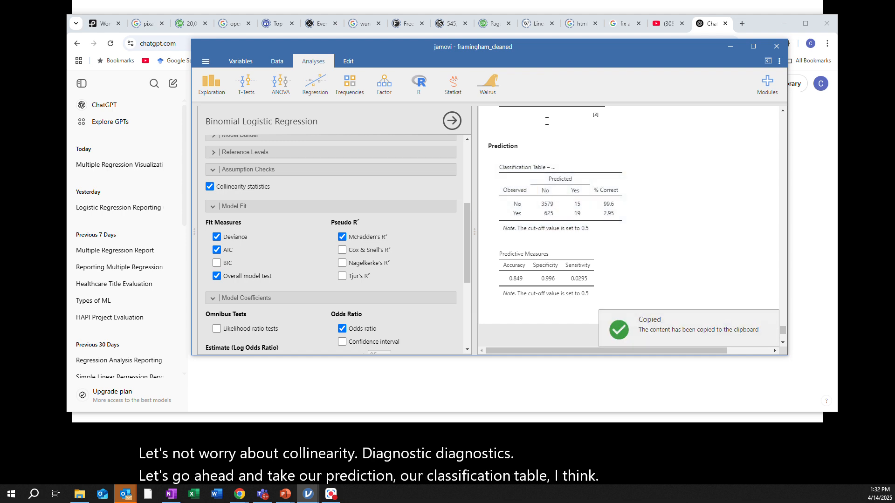
key("alt+Tab")
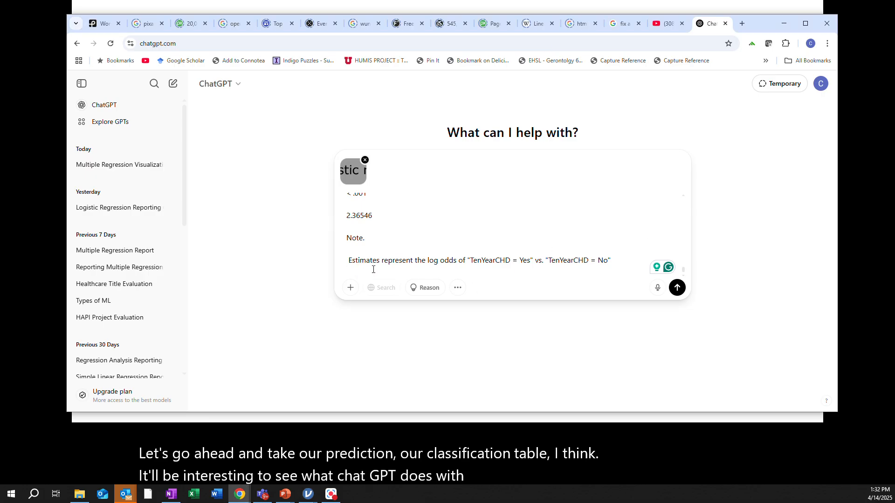
key("ctrl+v")
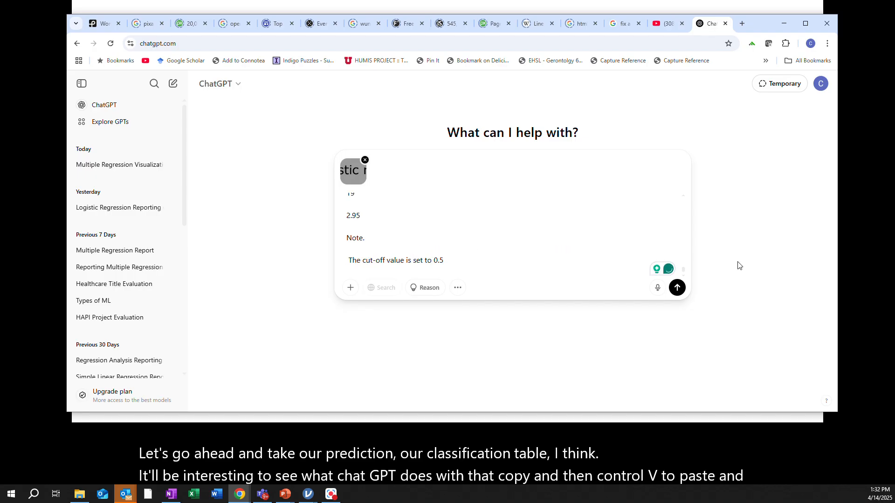
Copy the Predictive Measures table from jamovi to the end of the ChatGPT prompt and submit the prompt
key("alt+Tab")
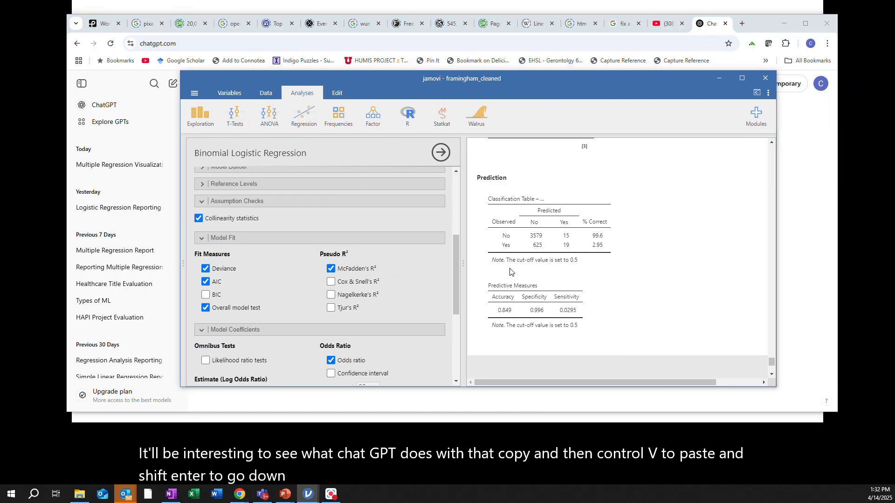
right_click(530, 303)
left_click(561, 303)
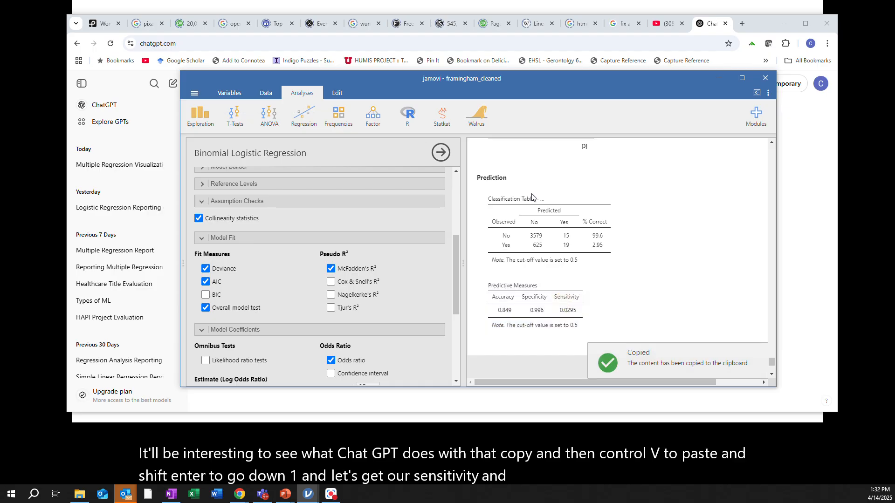
key("alt+Tab")
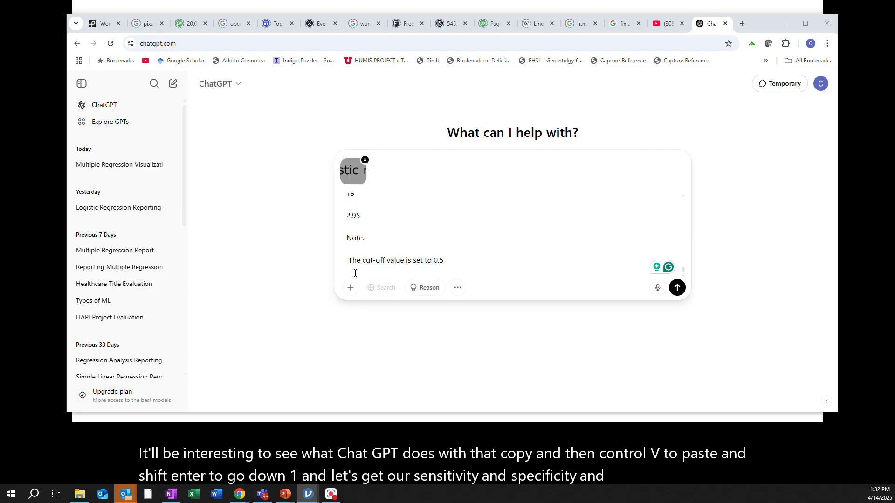
left_click(356, 274)
key("ctrl+v")
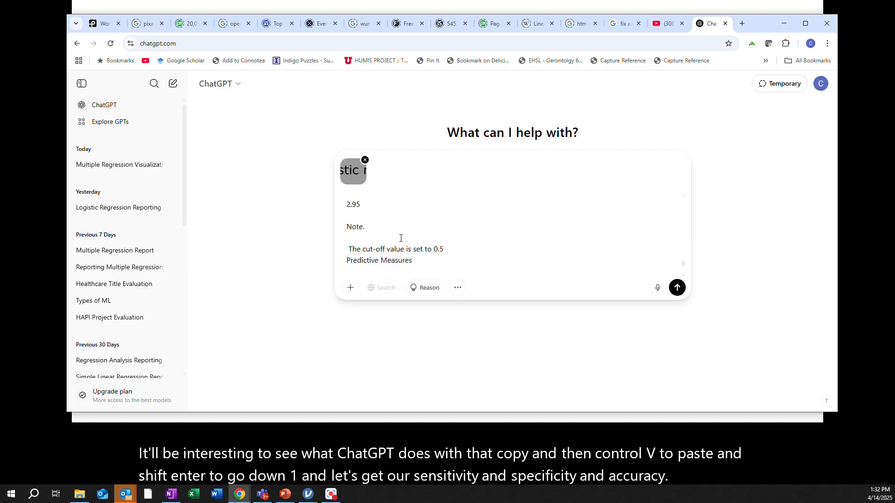
key("Return")
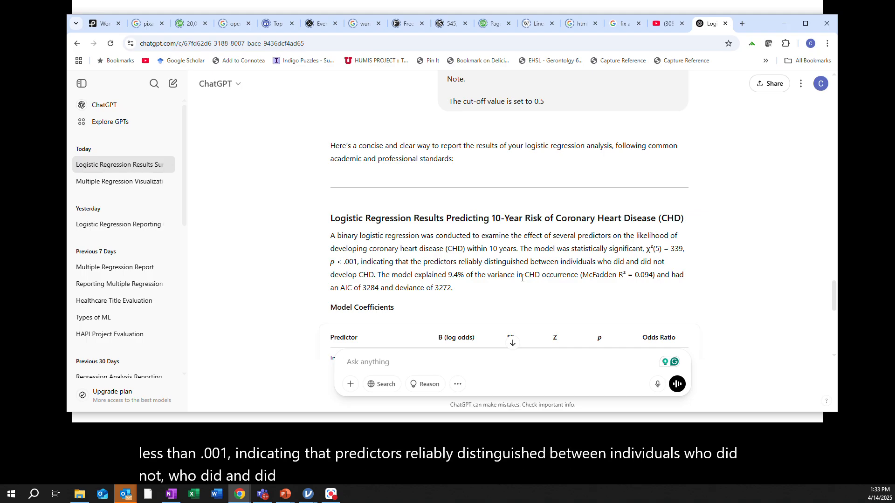
Review ChatGPT's logistic regression report, covering the model summary, coefficients table, predictor interpretation and classification accuracy
scroll(522, 277, "down", 1)
scroll(522, 278, "down", 2)
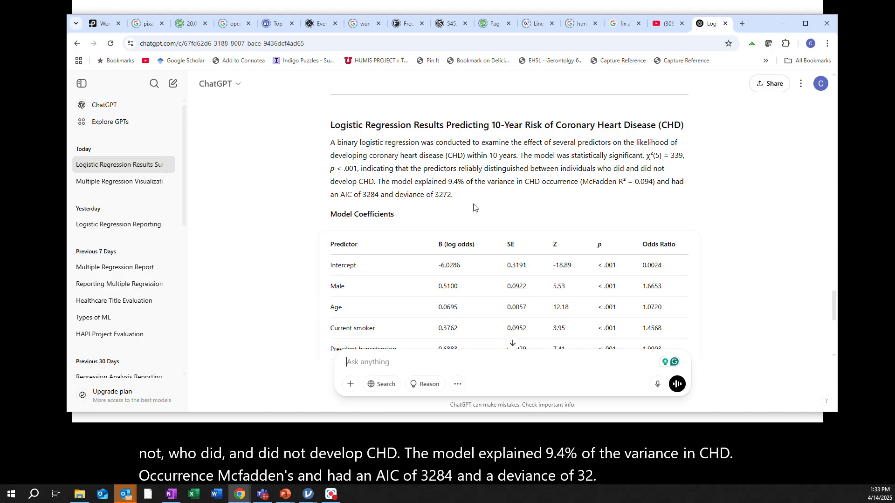
scroll(426, 209, "down", 2)
scroll(426, 209, "down", 1)
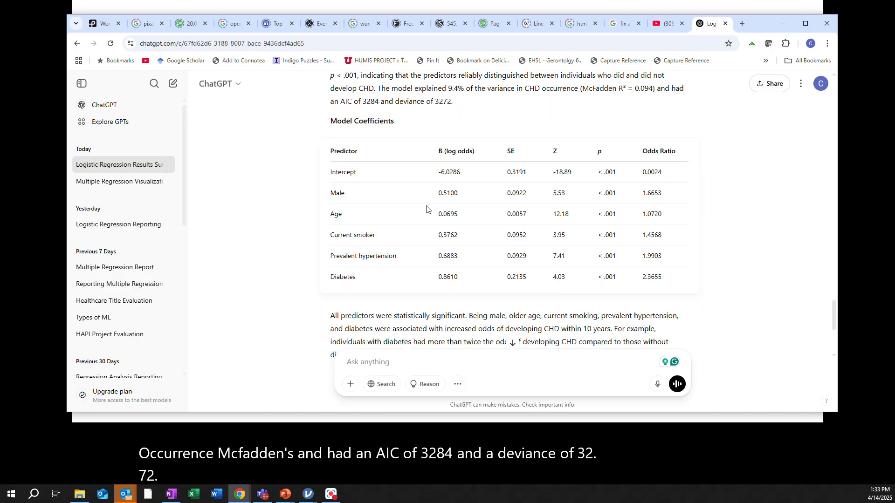
scroll(426, 209, "up", 1)
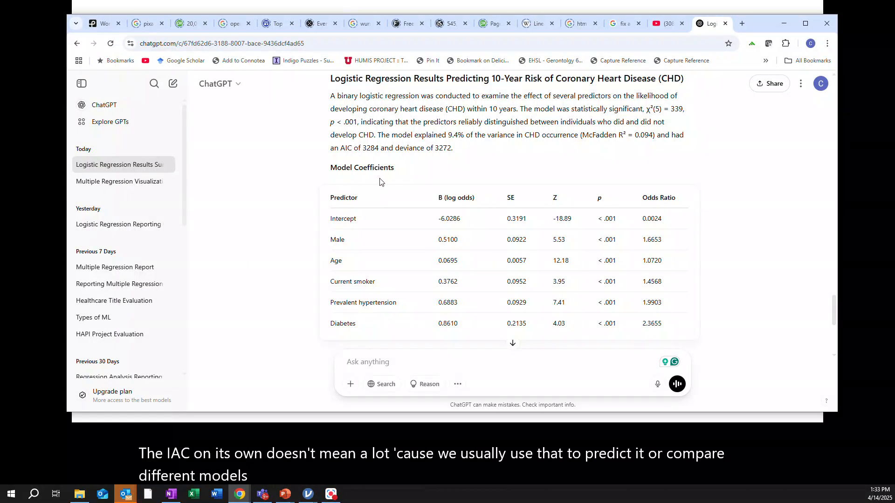
scroll(447, 241, "down", 1)
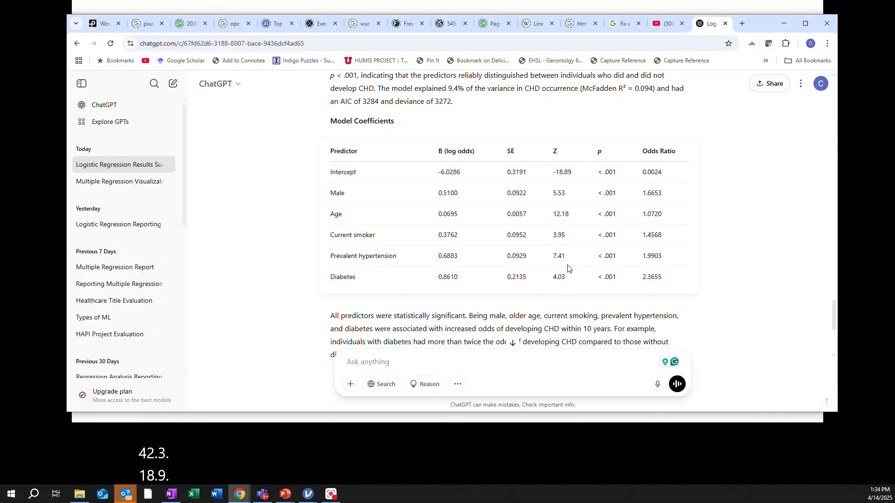
scroll(458, 257, "down", 2)
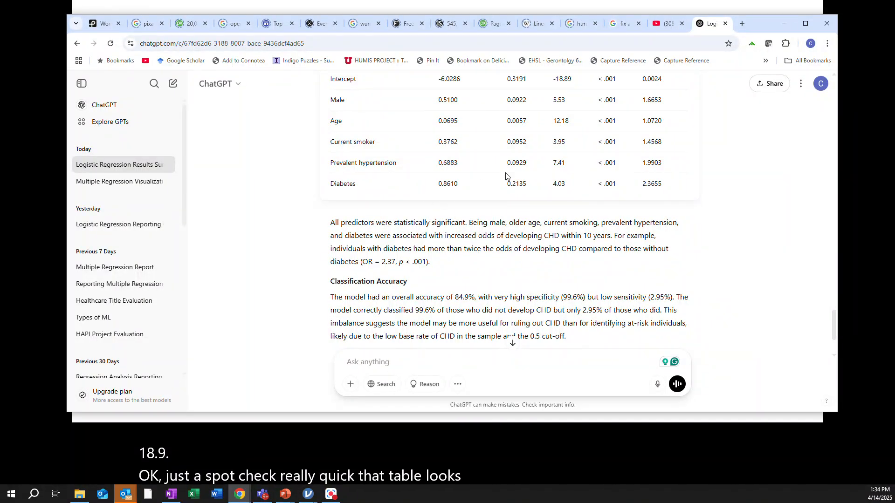
scroll(509, 161, "down", 2)
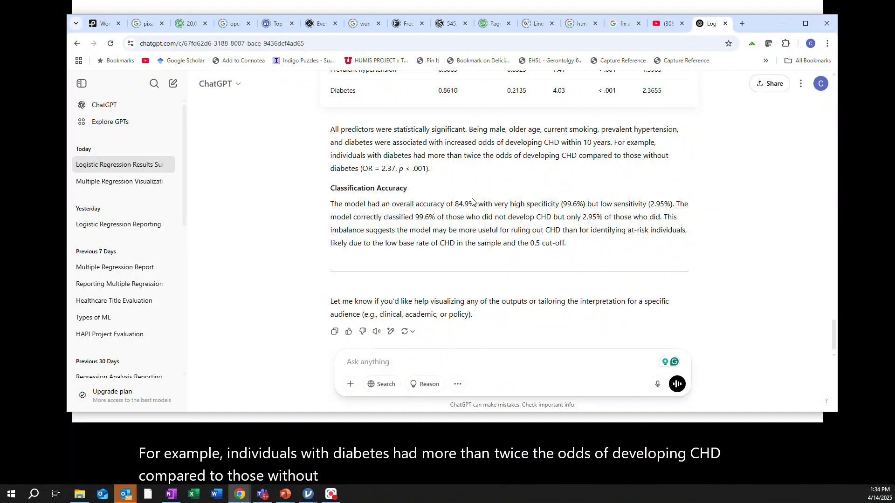
scroll(470, 196, "down", 1)
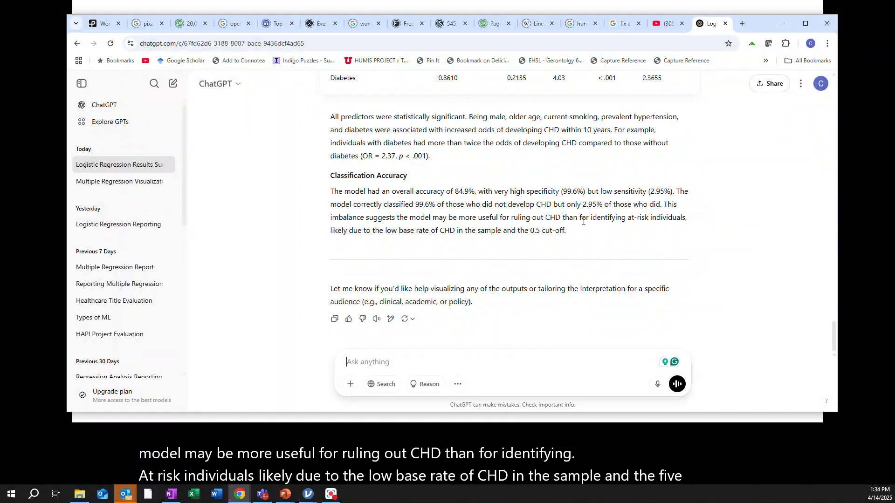
scroll(583, 237, "up", 3)
scroll(582, 238, "down", 3)
scroll(581, 236, "up", 8)
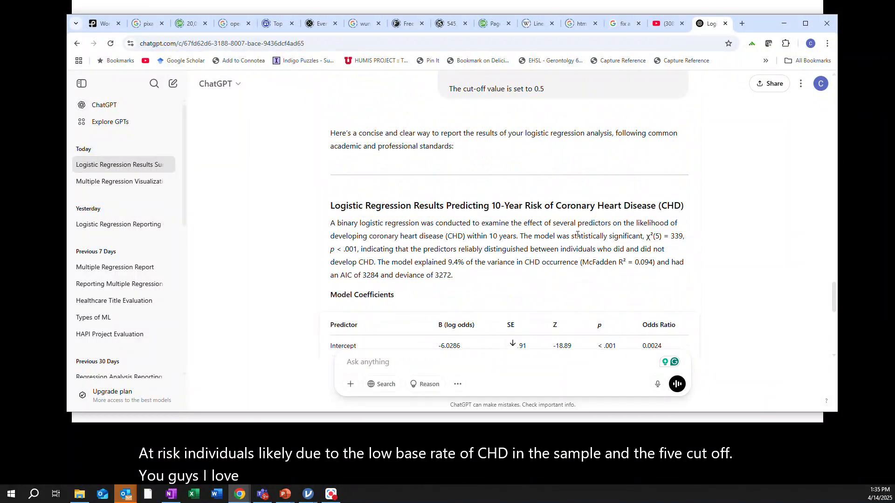
Copy ChatGPT's report from the "Logistic Regression Results" heading through the Classification Accuracy paragraph into the jamovi output below the Predictive Measures table
scroll(580, 236, "up", 8)
scroll(577, 238, "down", 8)
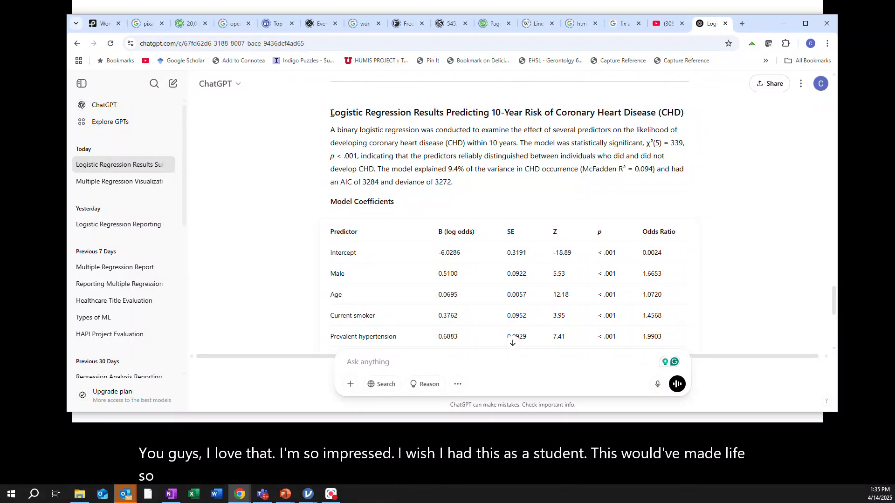
left_click_drag(330, 114, 545, 240)
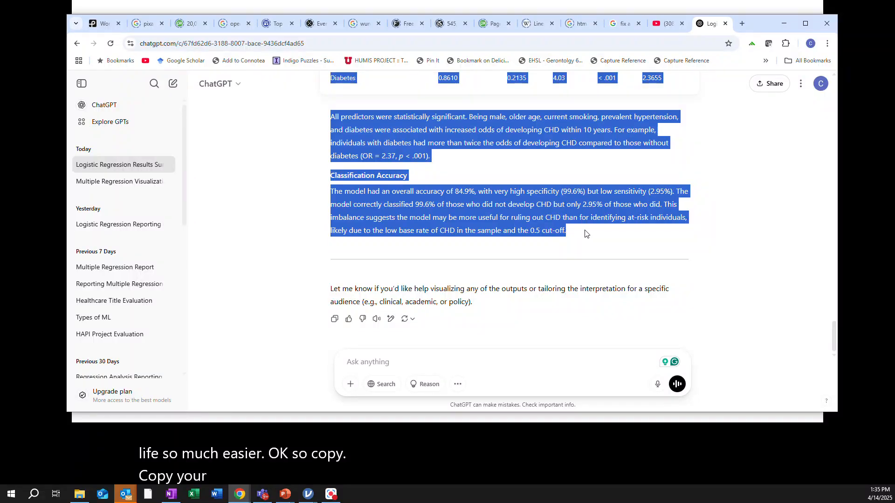
key("alt+Tab")
scroll(653, 282, "down", 3)
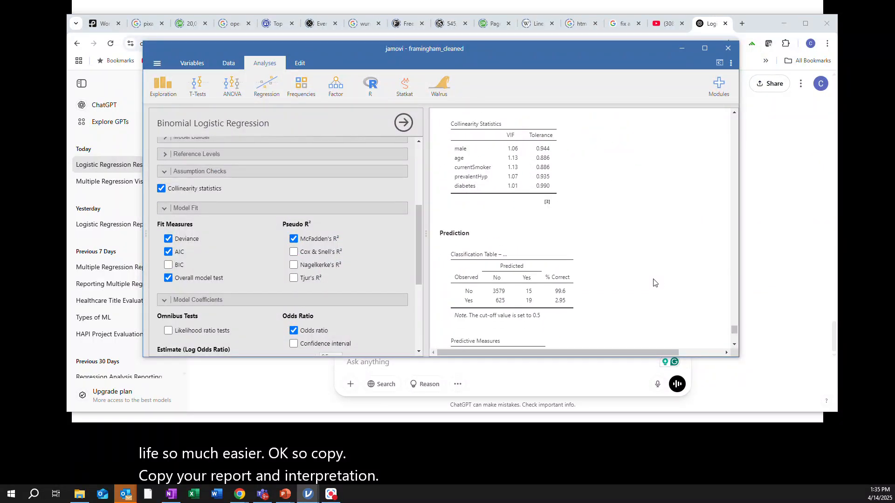
scroll(654, 282, "down", 3)
left_click(455, 262)
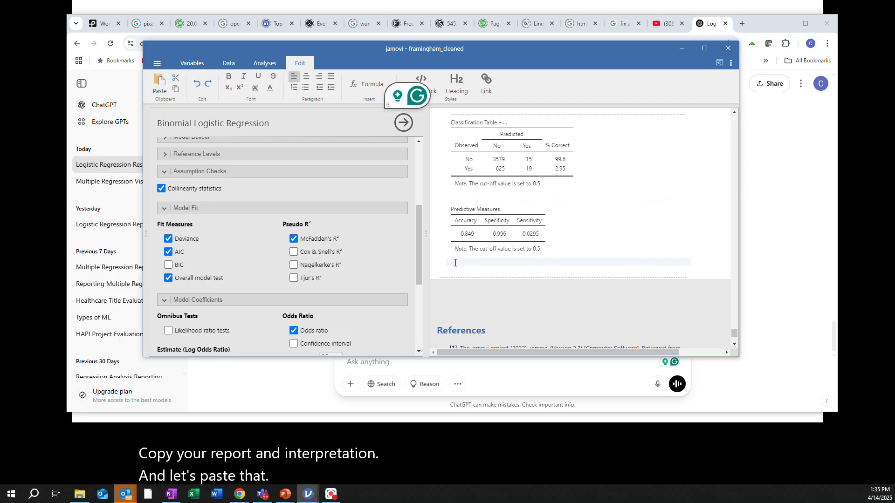
key("ctrl+v")
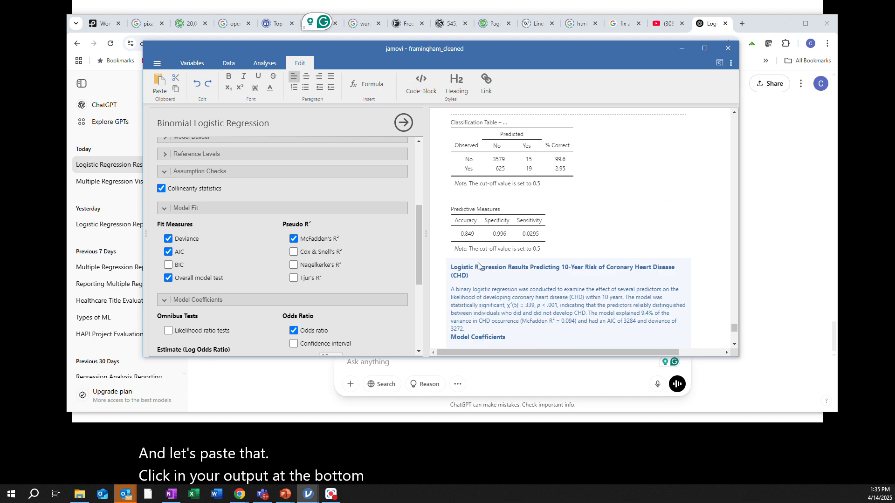
left_click(708, 232)
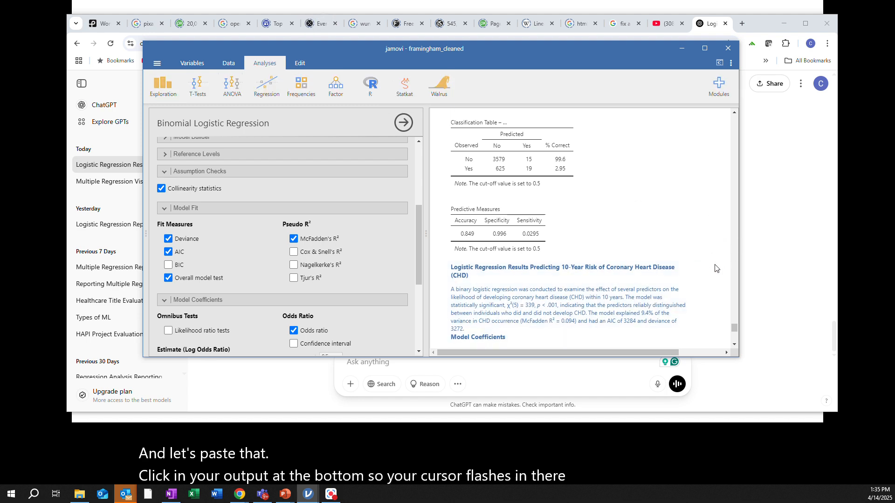
scroll(713, 267, "down", 7)
scroll(713, 266, "up", 3)
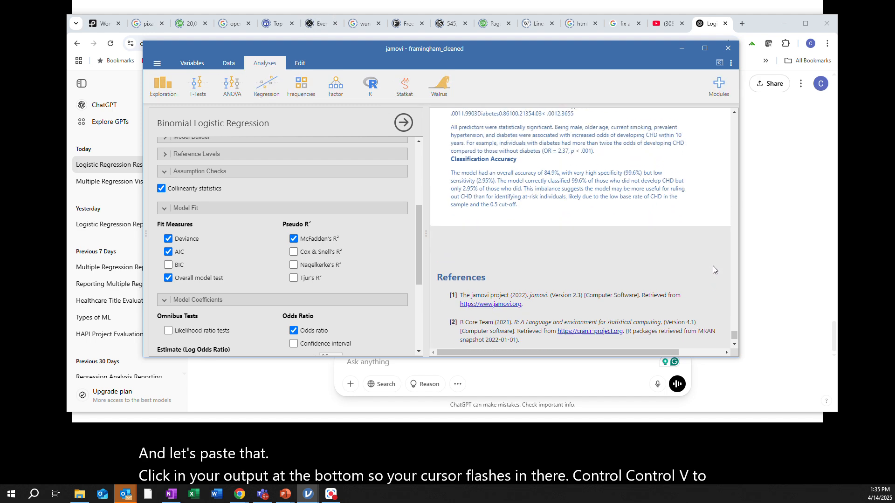